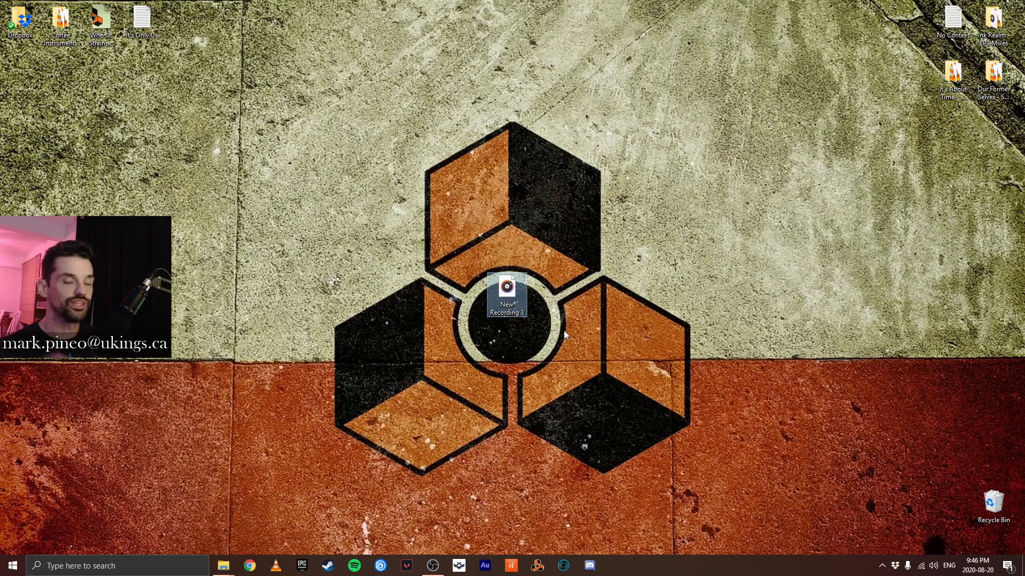
- Rename the New Recording 3 audio file on the desktop to the speaker's first name followed by "on Clips"
left_click(511, 314)
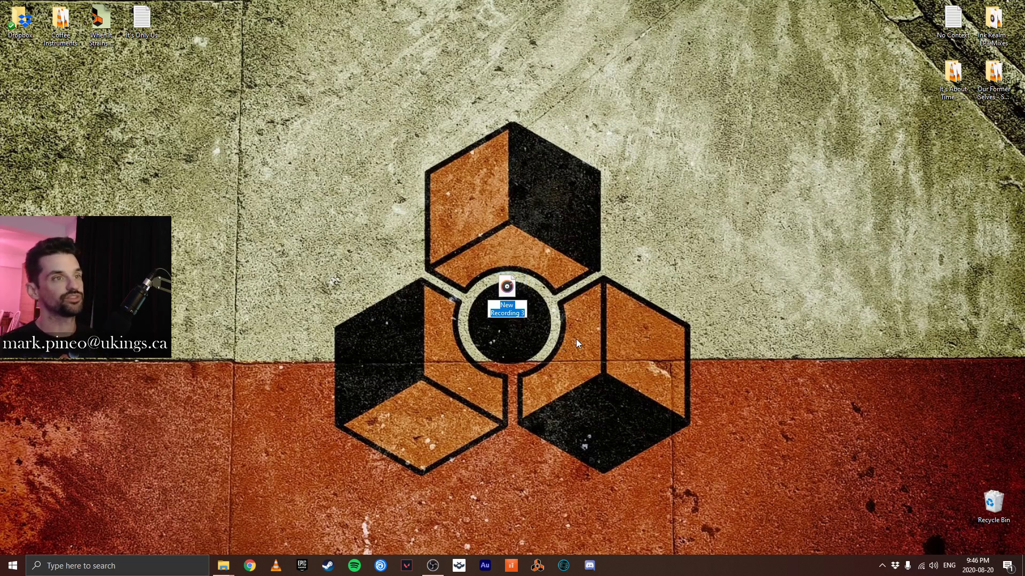
type("Pauline")
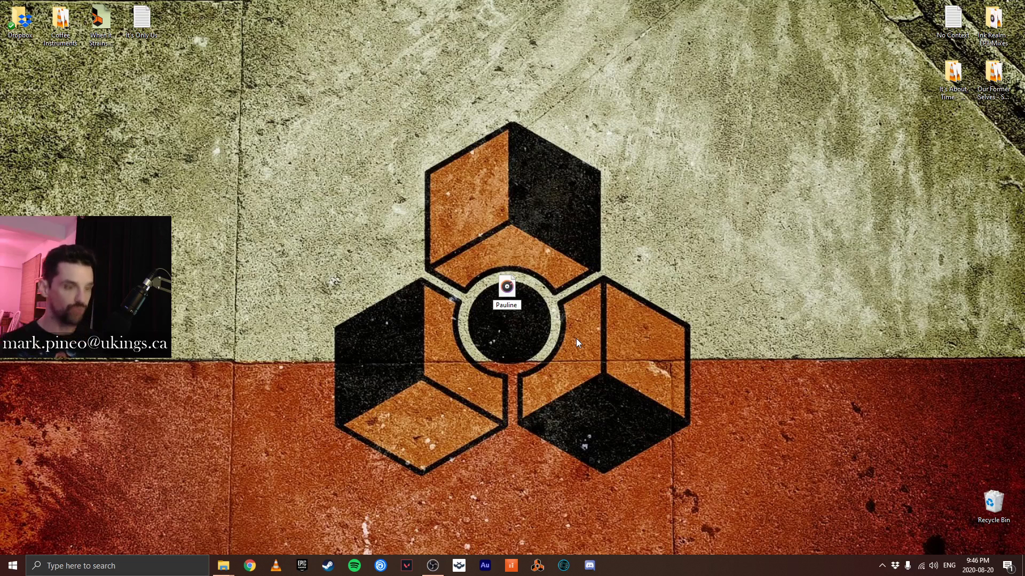
type(" on Clips")
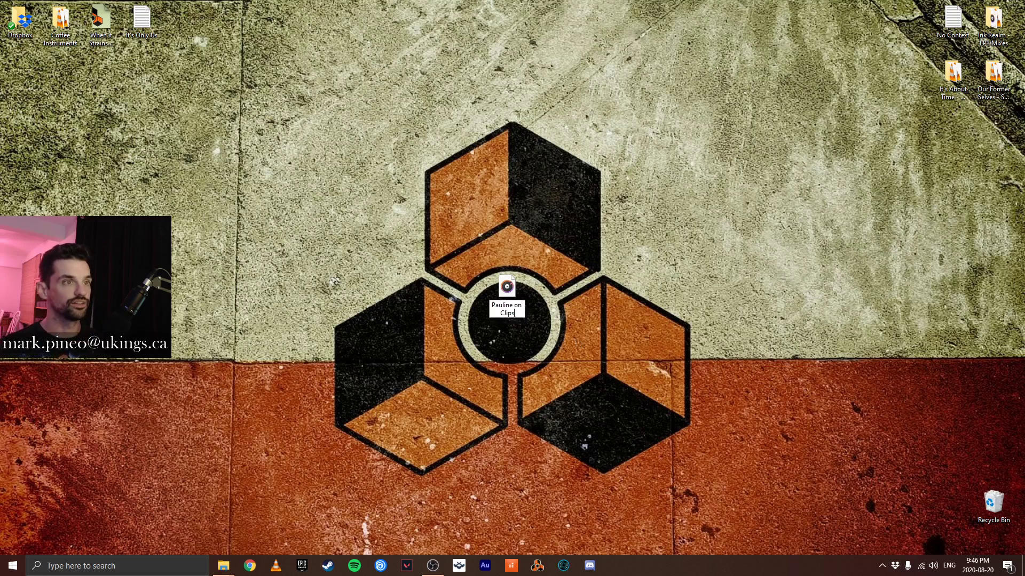
key("Return")
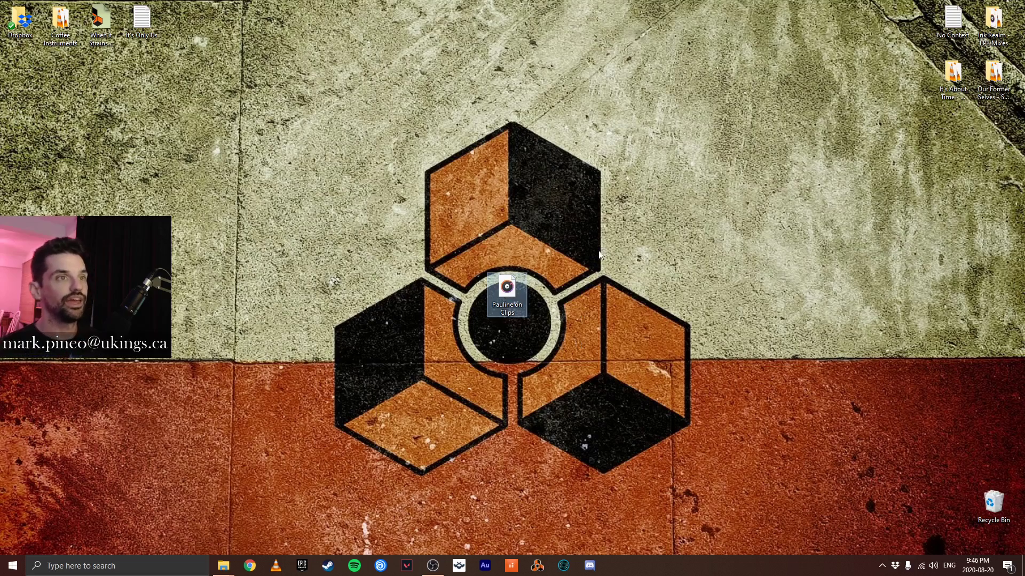
- Create a desktop folder named "Audio Lessons for the Kiddos" and move the renamed recording into it
right_click(610, 237)
mouse_move(673, 339)
left_click(761, 338)
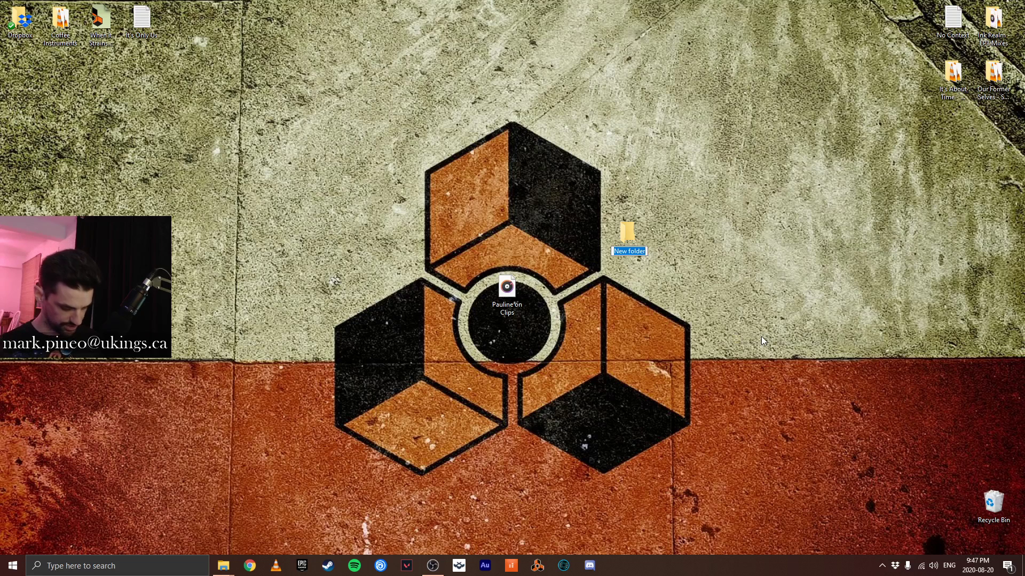
type("Audio Lessons")
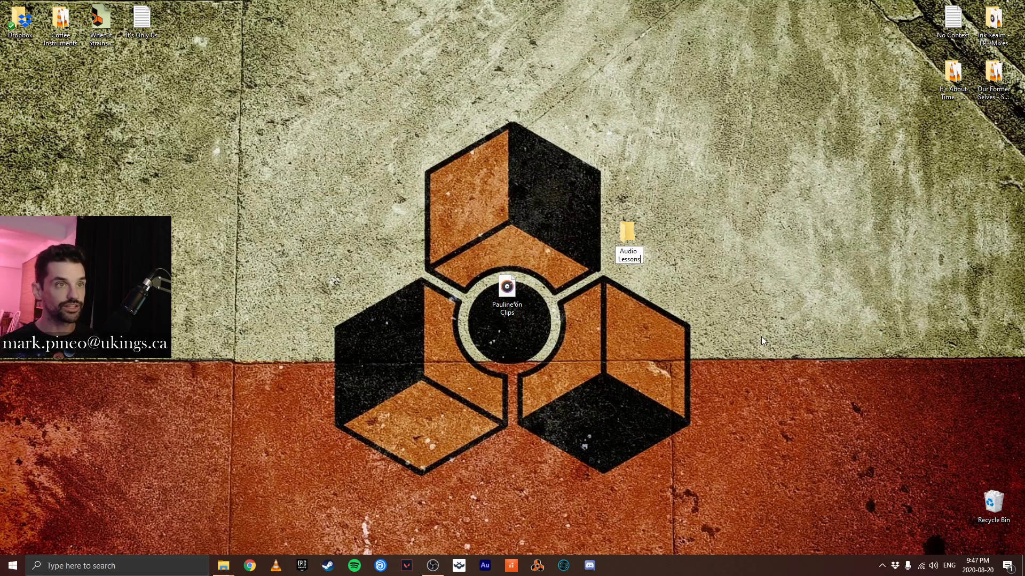
type(" for the Kiddos")
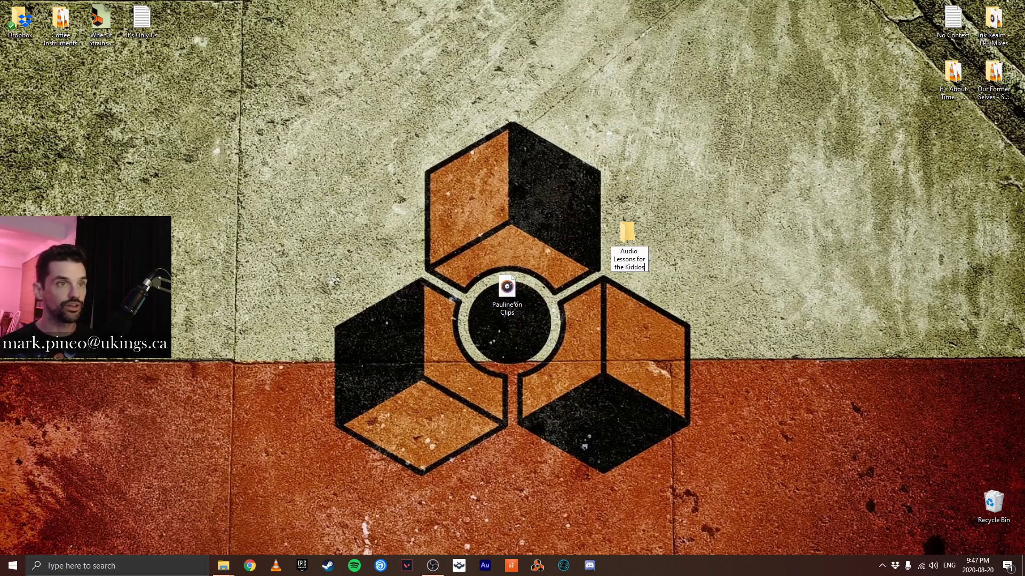
key("Return")
mouse_move(507, 291)
left_mouse_down()
mouse_move(628, 238)
mouse_move(511, 302)
left_mouse_up()
left_click(598, 349)
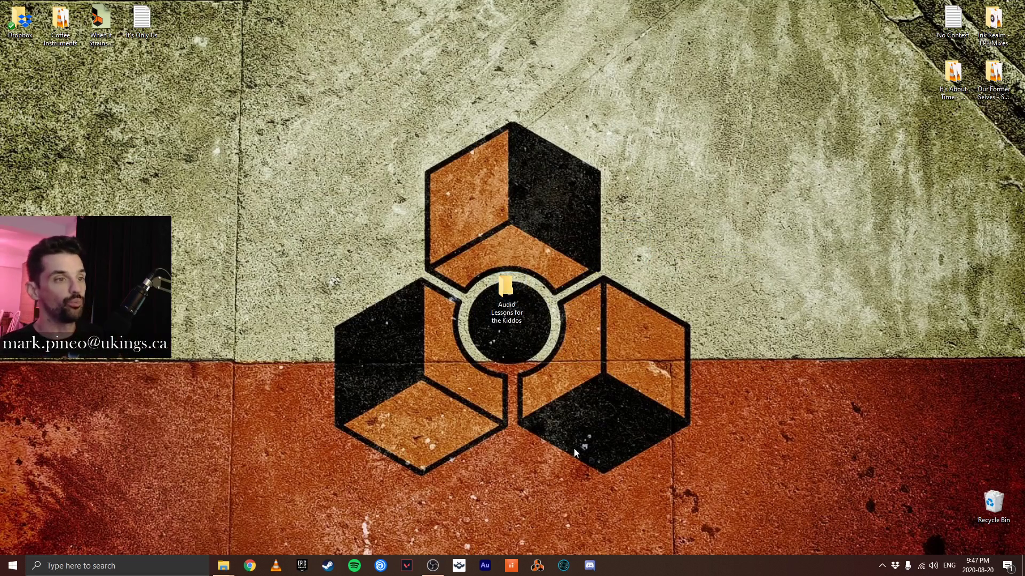
- Switch to Adobe Audition and open the recording from the desktop folder "Audio Lessons for the Kiddos"
left_click(486, 567)
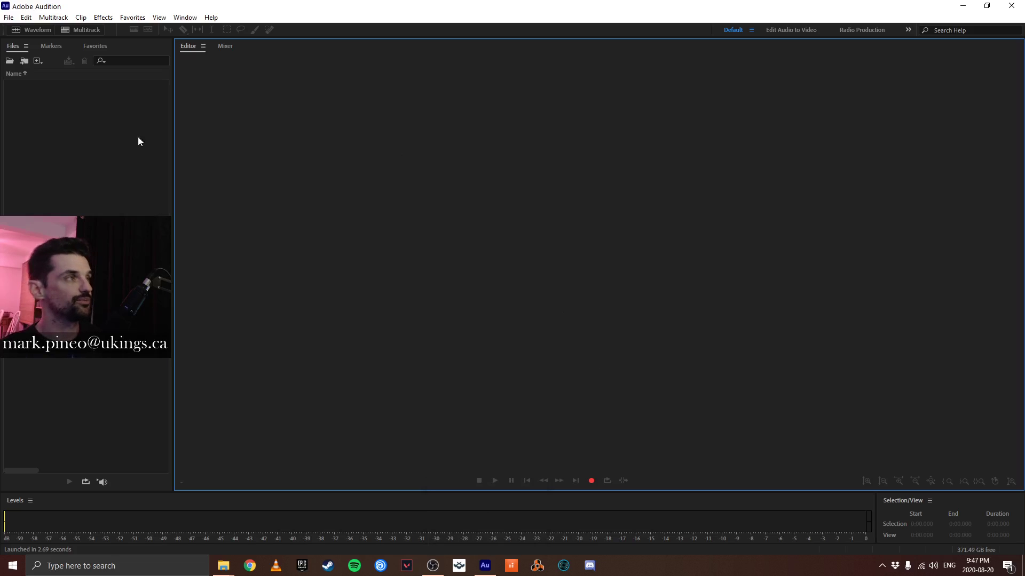
left_click(9, 17)
left_click(27, 40)
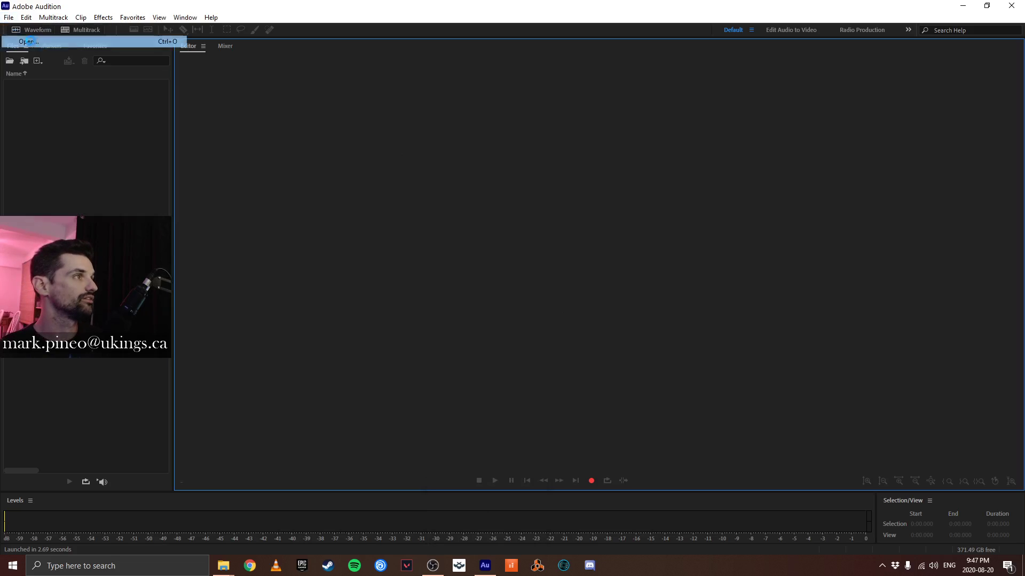
left_click(44, 183)
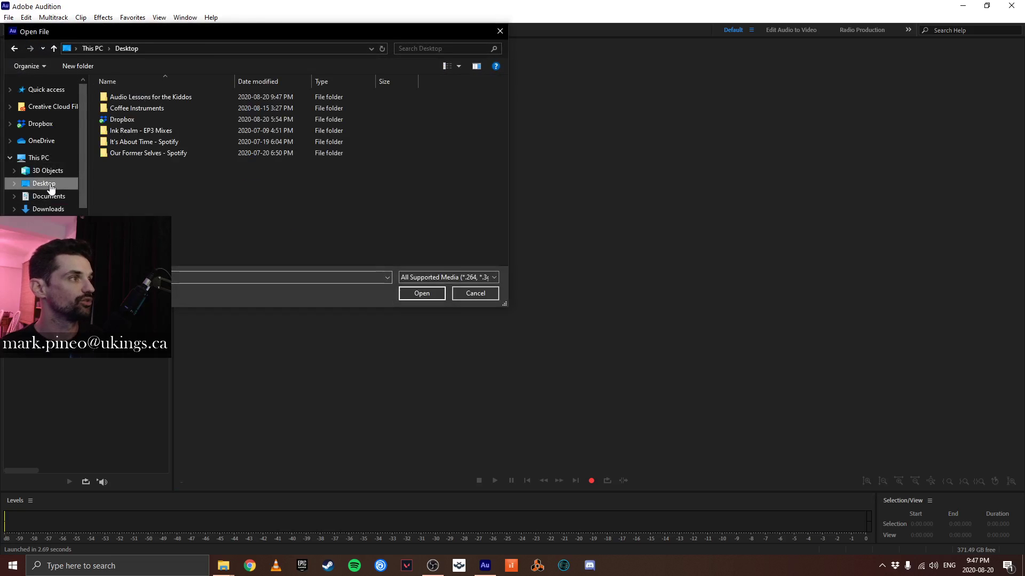
double_click(135, 98)
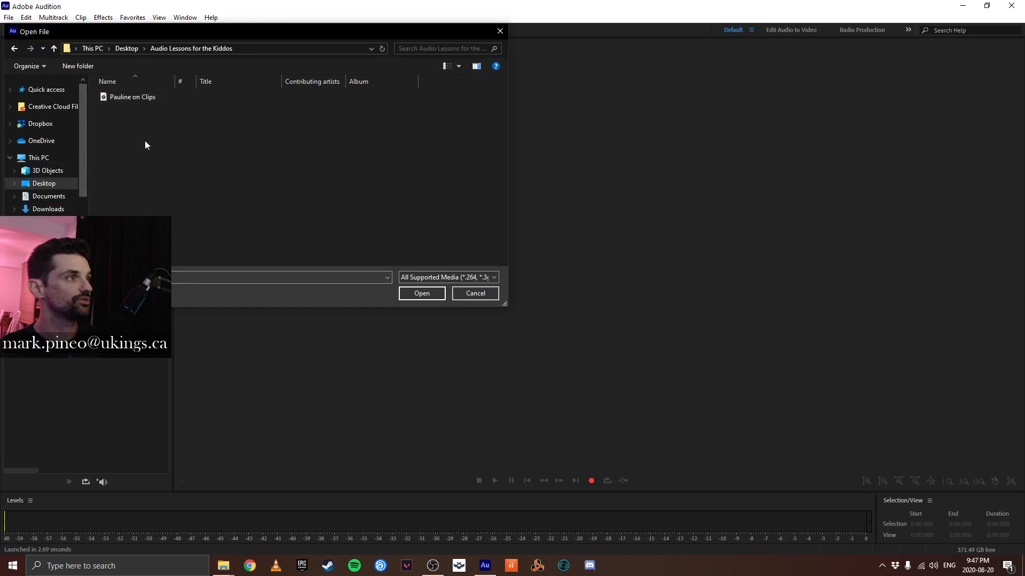
double_click(124, 98)
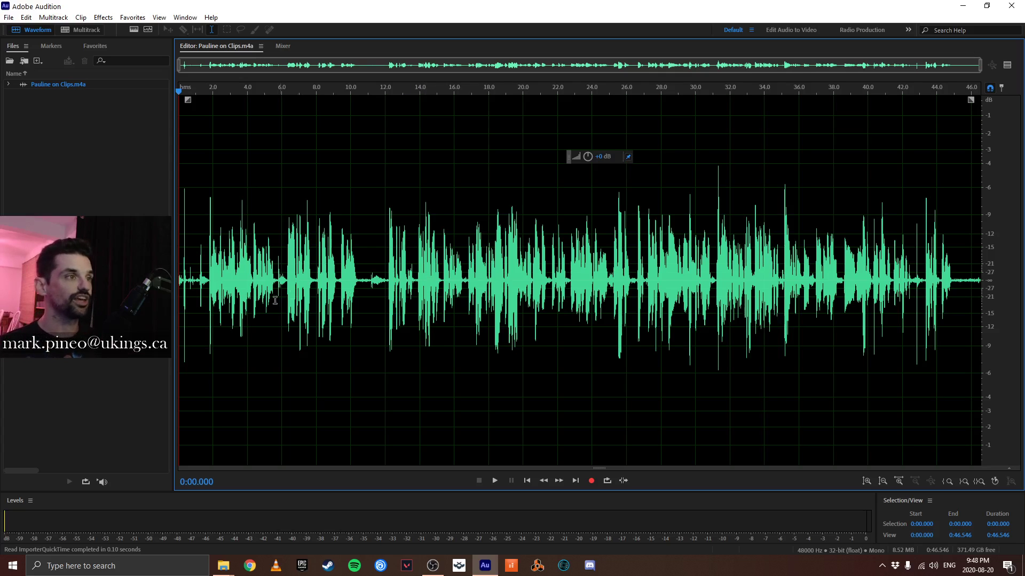
- Select the quiet gap in the waveform from about 0:10.5 to 0:12.0 to inspect it, and clear the selection
left_click(180, 224)
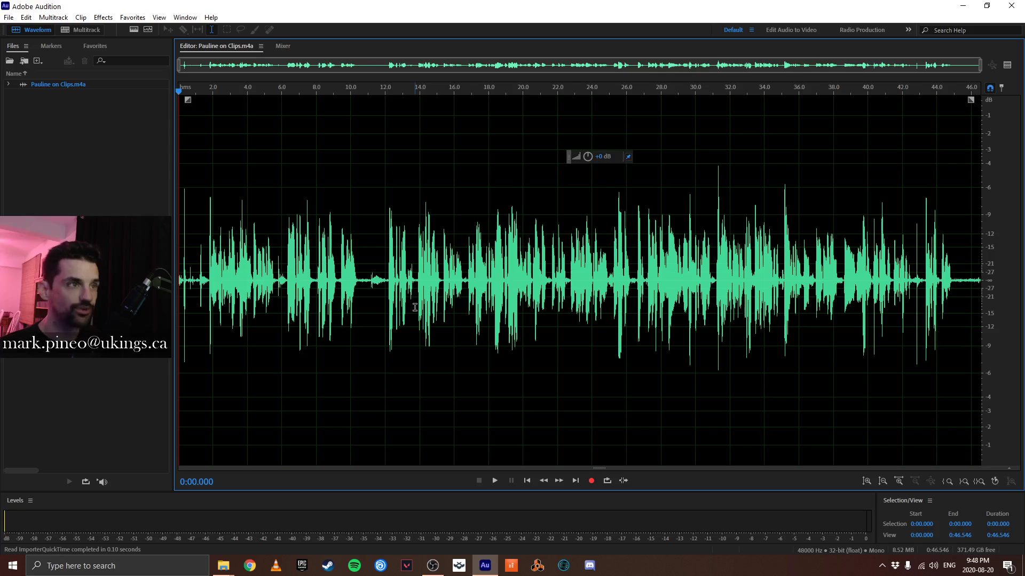
left_click_drag(358, 279, 388, 288)
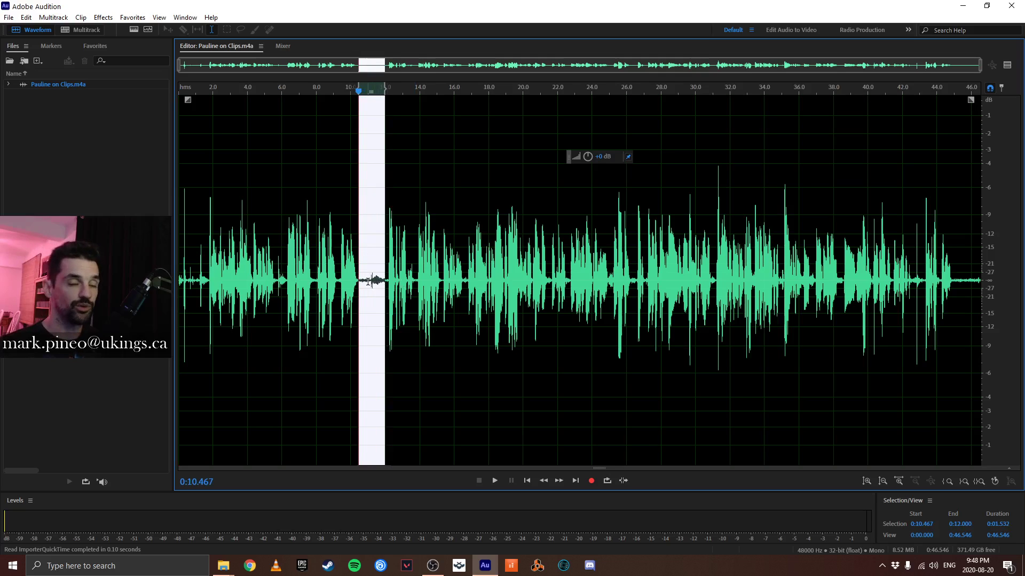
left_click(397, 272)
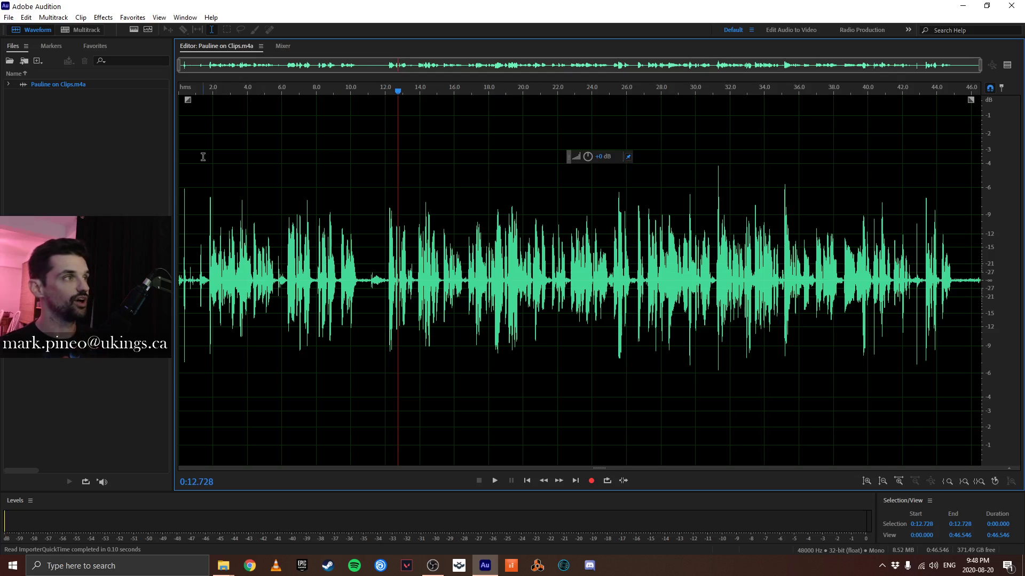
- Review the General preferences for the Extend Selection context-clicking option and the mouse wheel zoom settings, and close them
left_click(26, 18)
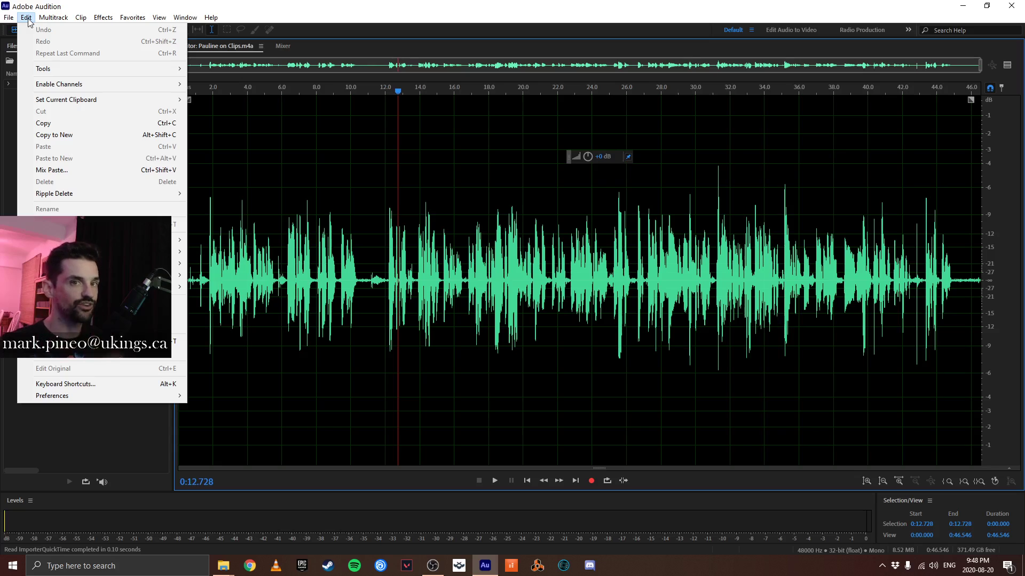
mouse_move(77, 393)
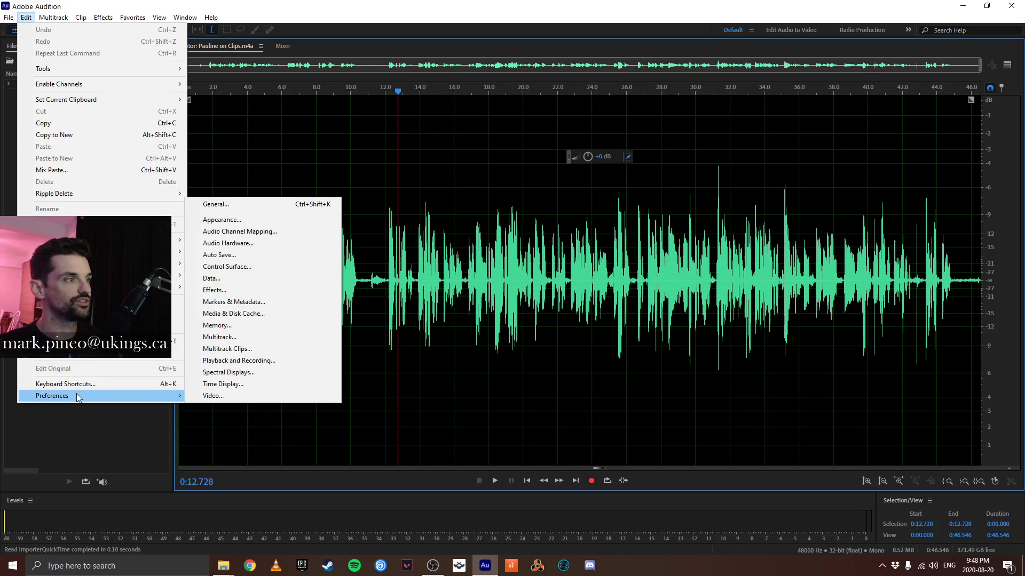
left_click(227, 205)
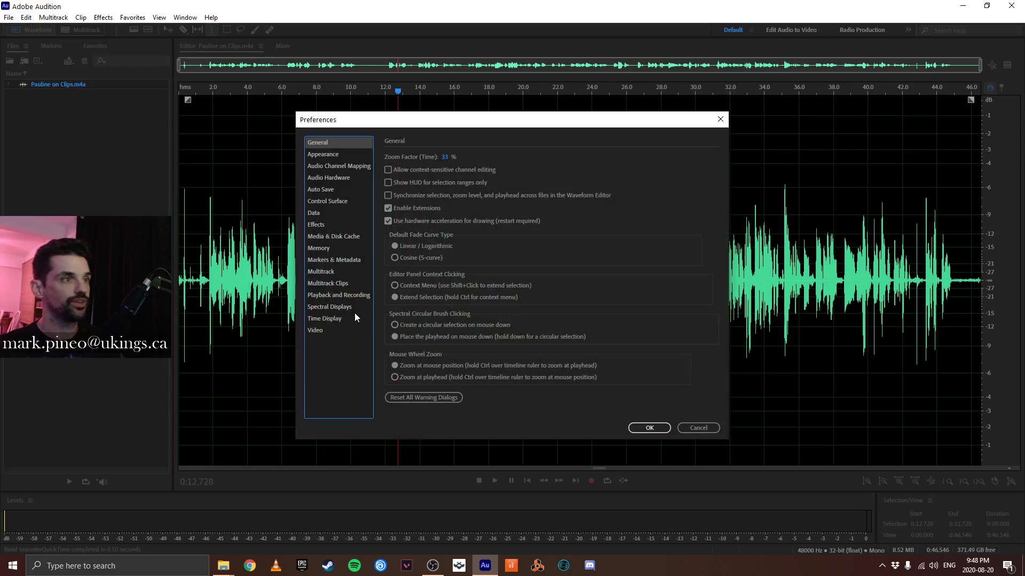
key("ctrl")
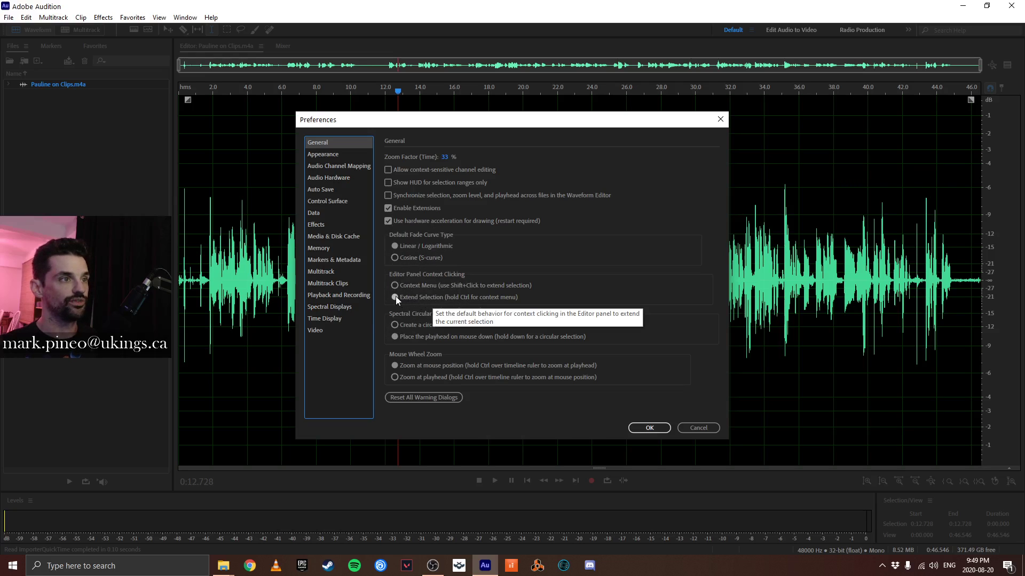
key("ctrl")
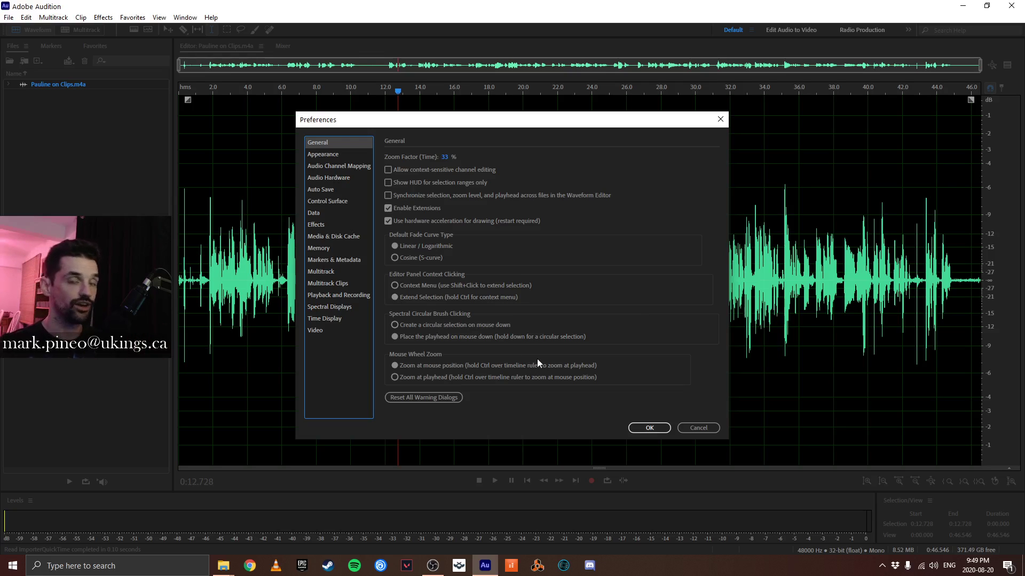
left_click(649, 428)
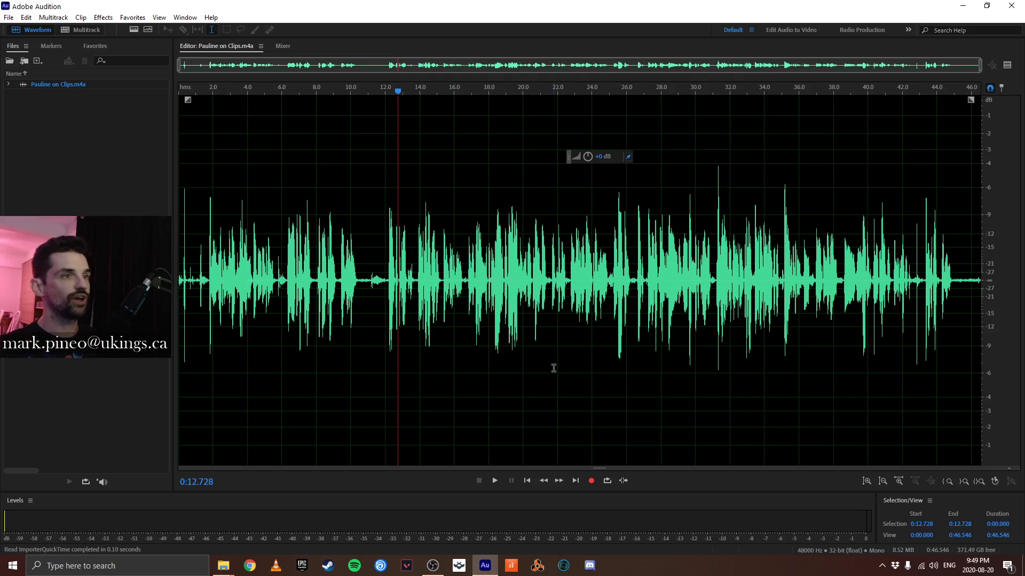
- Place the playhead at different phrase starts in the waveform, ending at 0:12.000
left_click(205, 264)
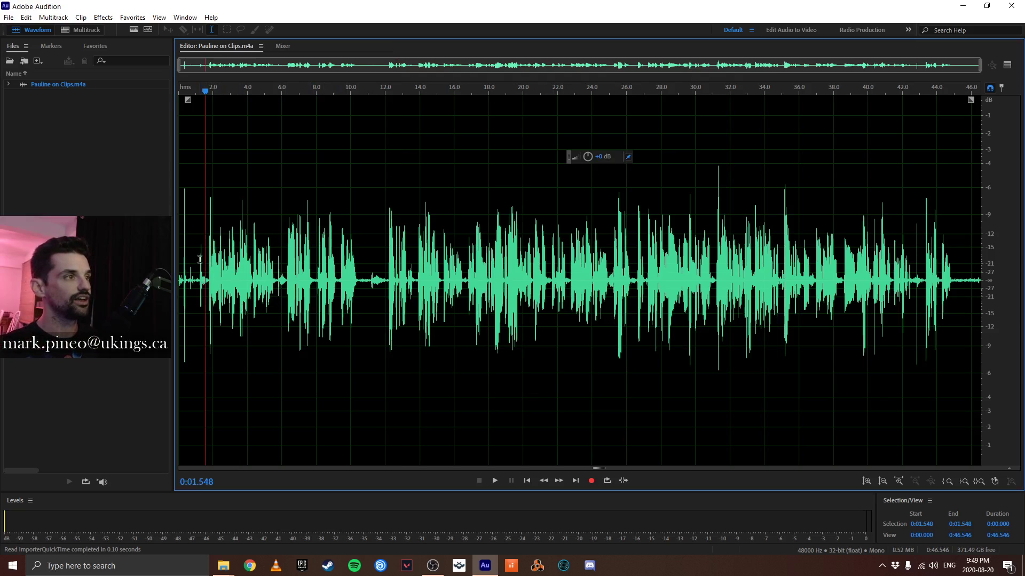
left_click(208, 241)
left_click(385, 250)
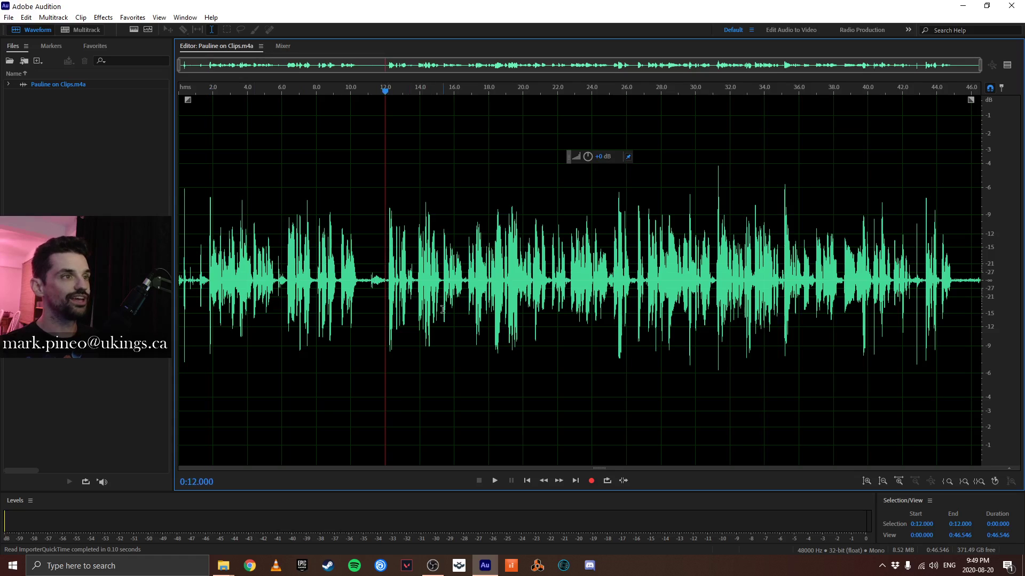
left_click(441, 260)
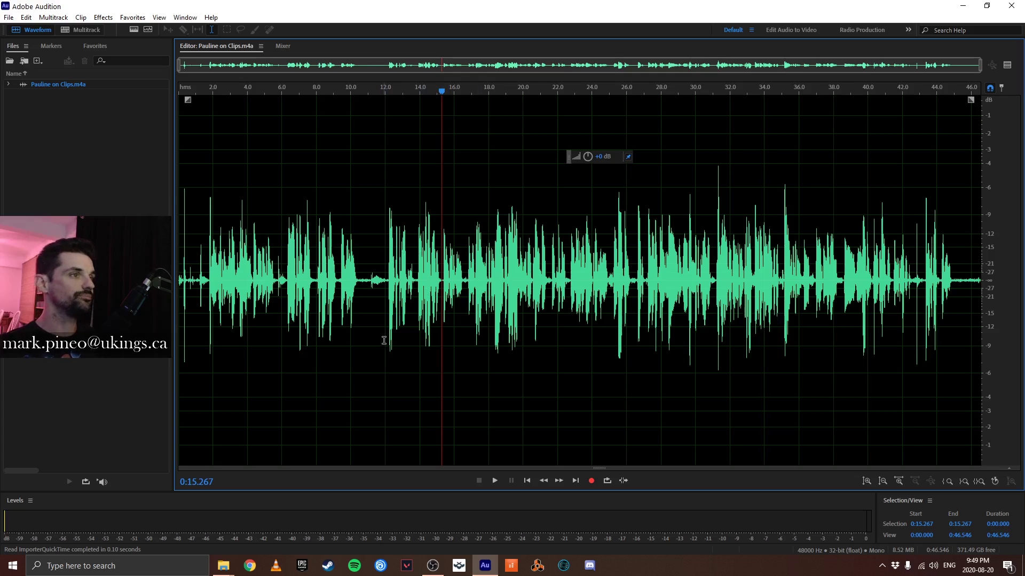
left_click(389, 244)
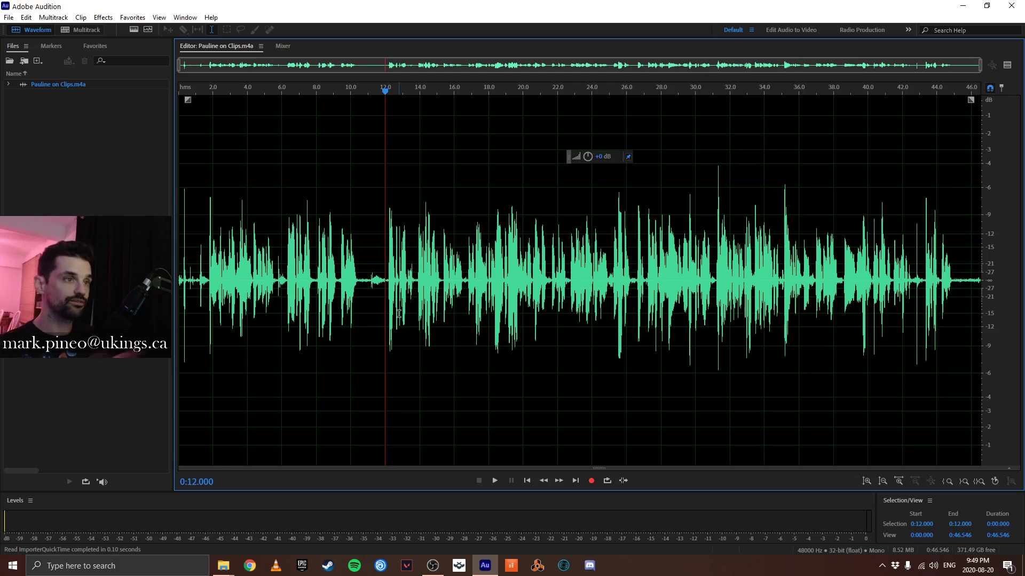
- Play the recording from the start of the speech at 0:01.734 and add a marker at that point
left_click(208, 255)
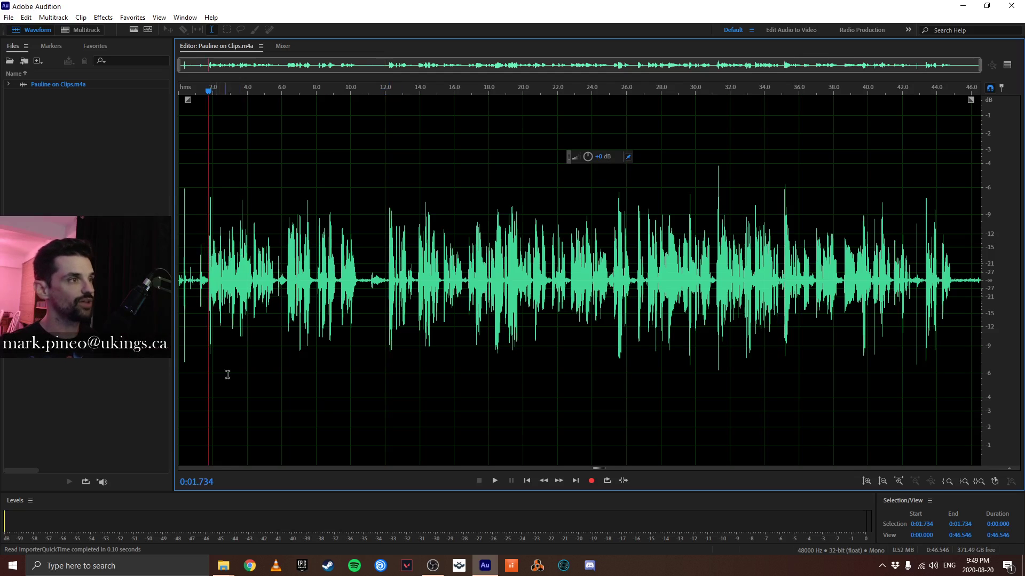
key("space")
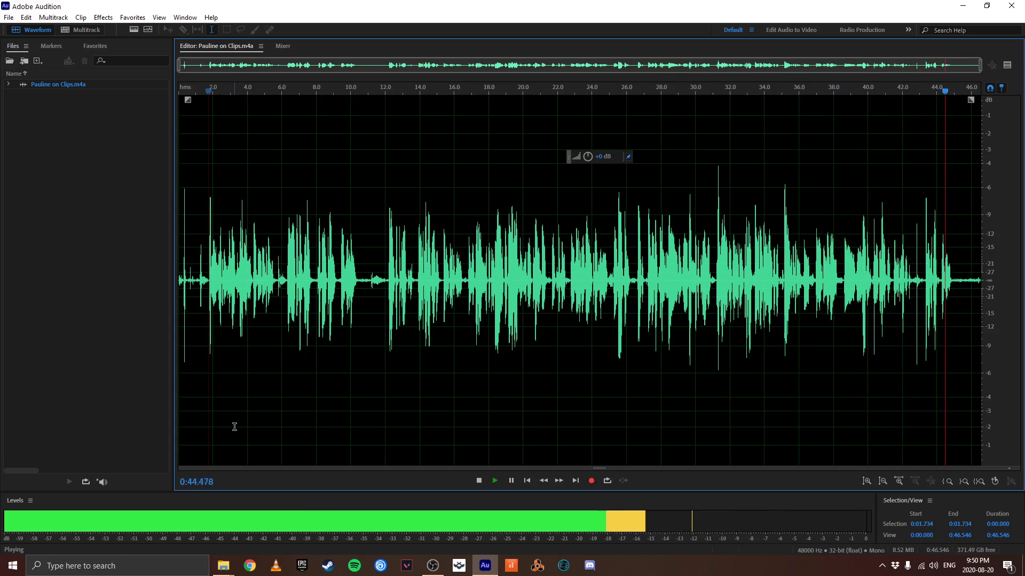
key("m")
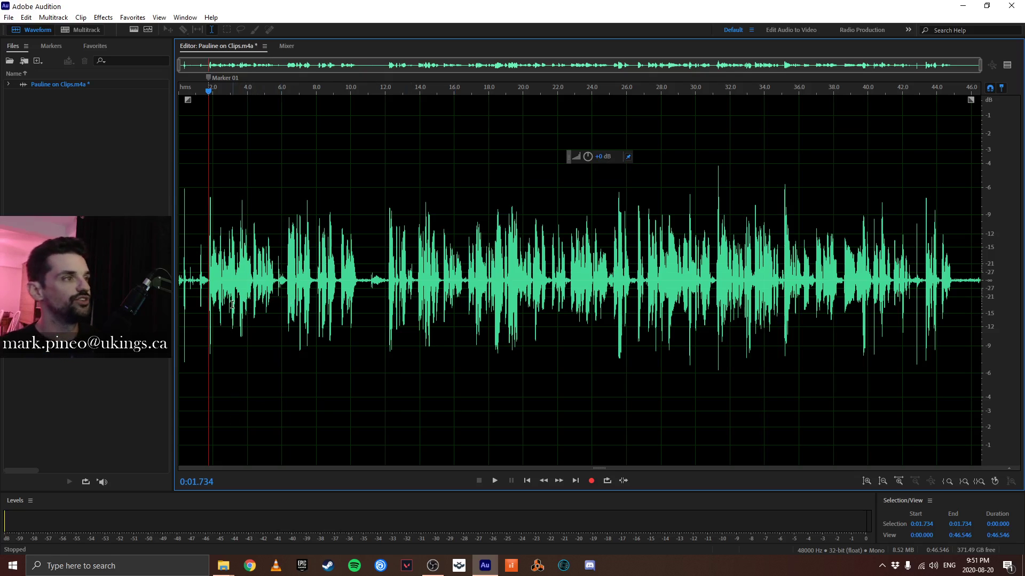
- Listen briefly from the marker, and select the passage from about 0:02.5 to 0:10.9
key("space")
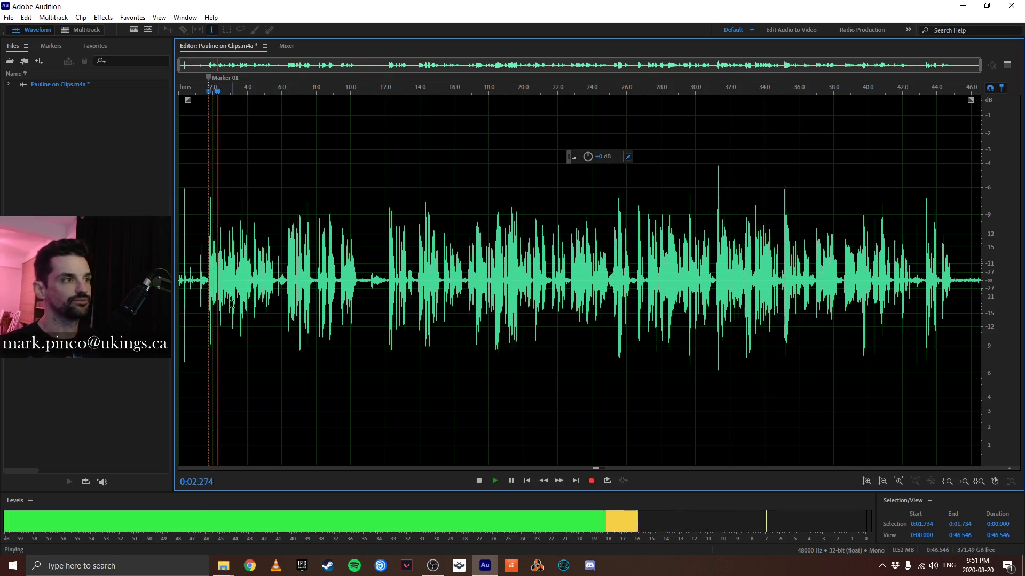
key("space")
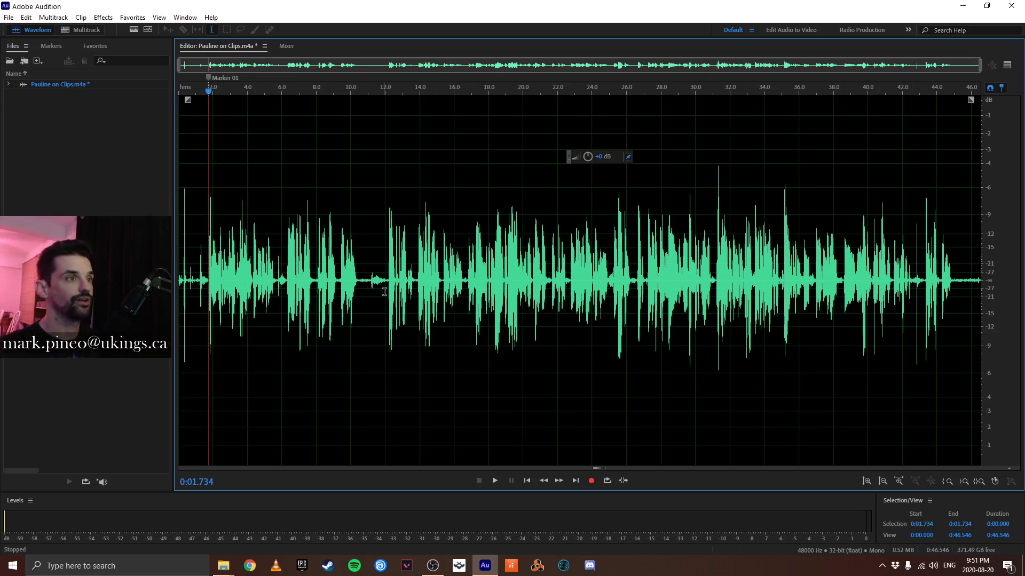
left_click_drag(221, 278, 366, 294)
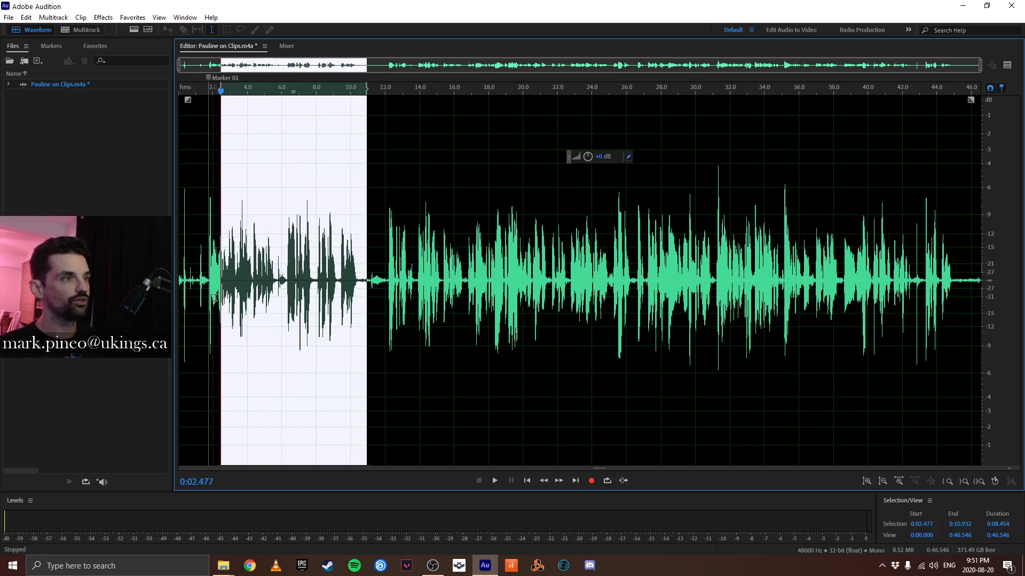
- Clear the selection and listen to the phrase that starts after the long pause, from 0:12.000
left_click(385, 260)
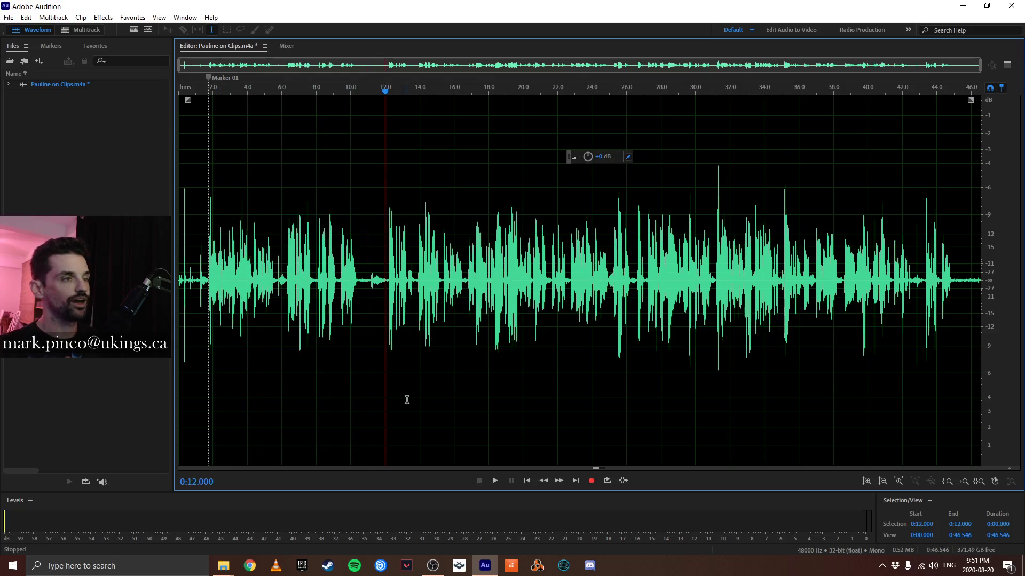
key("space")
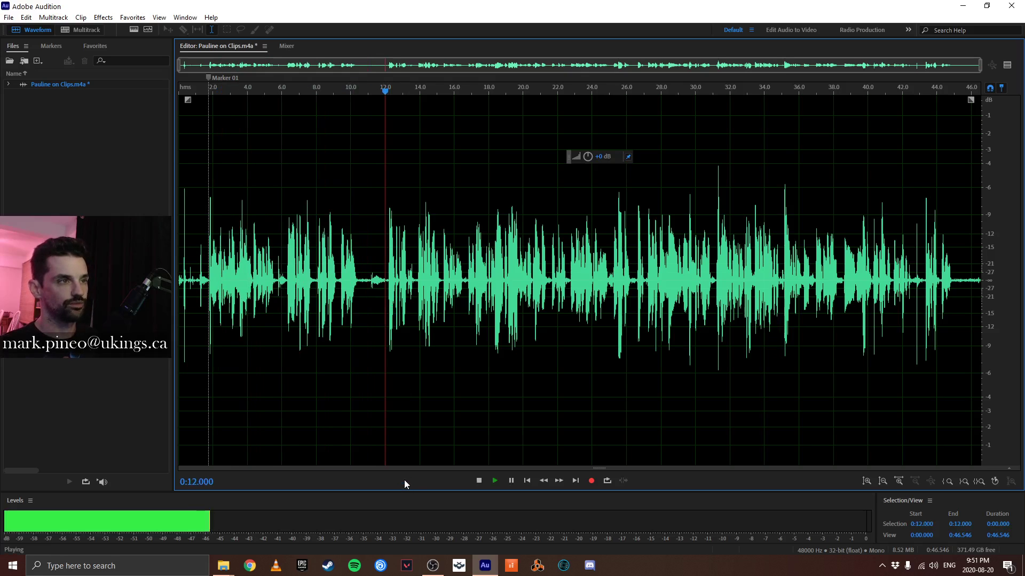
key("space")
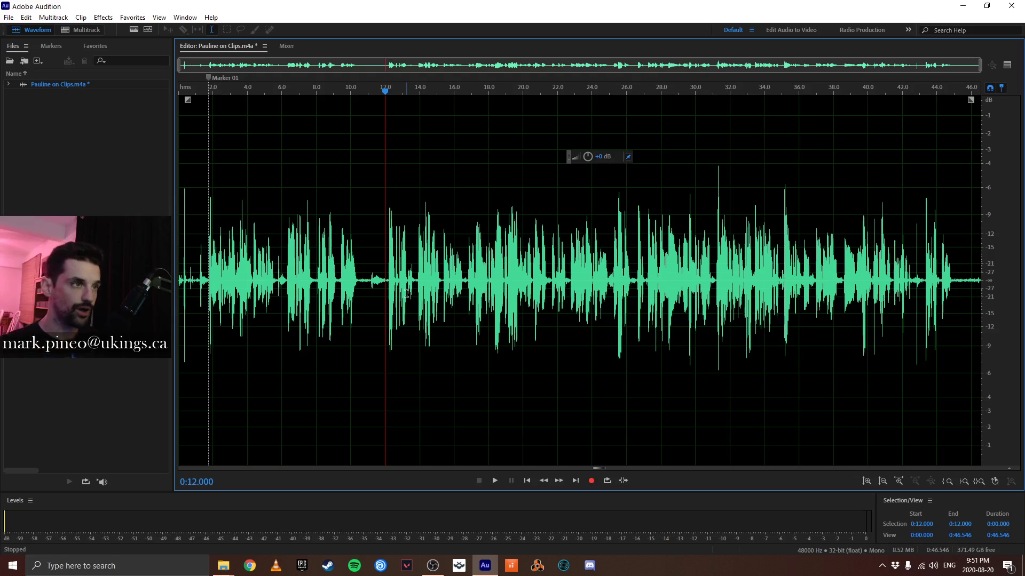
- Place the playhead at 0:12.178, right before the phrase that follows the long pause, and listen to the phrase's start
left_click(385, 278)
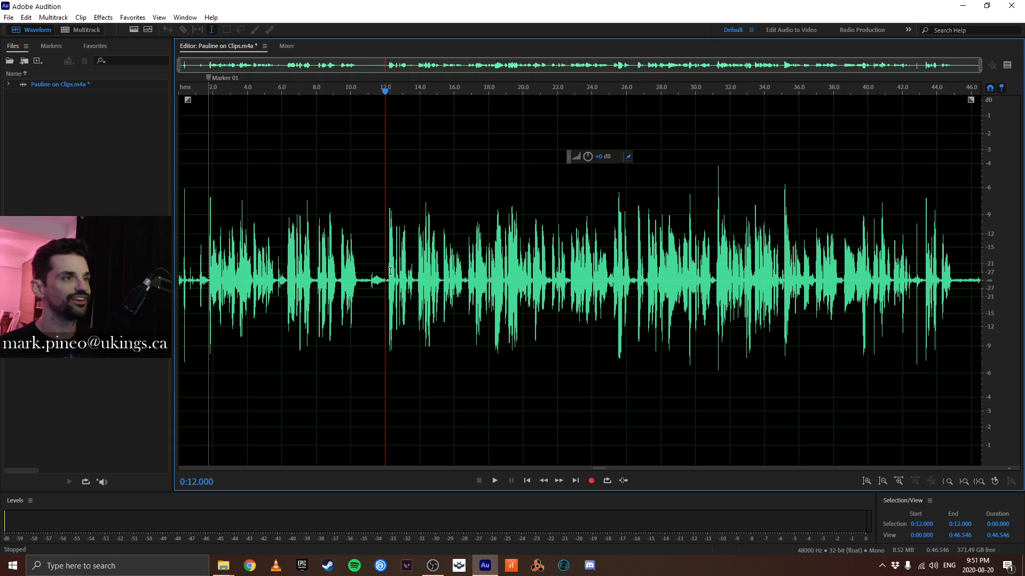
scroll(386, 278, "up", 5)
scroll(385, 278, "up", 2)
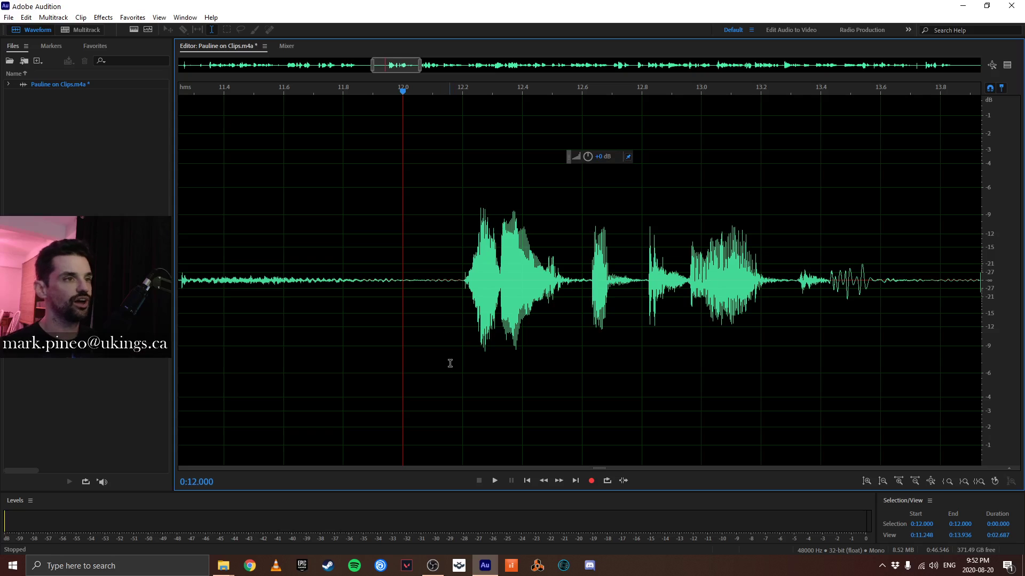
left_click(455, 277)
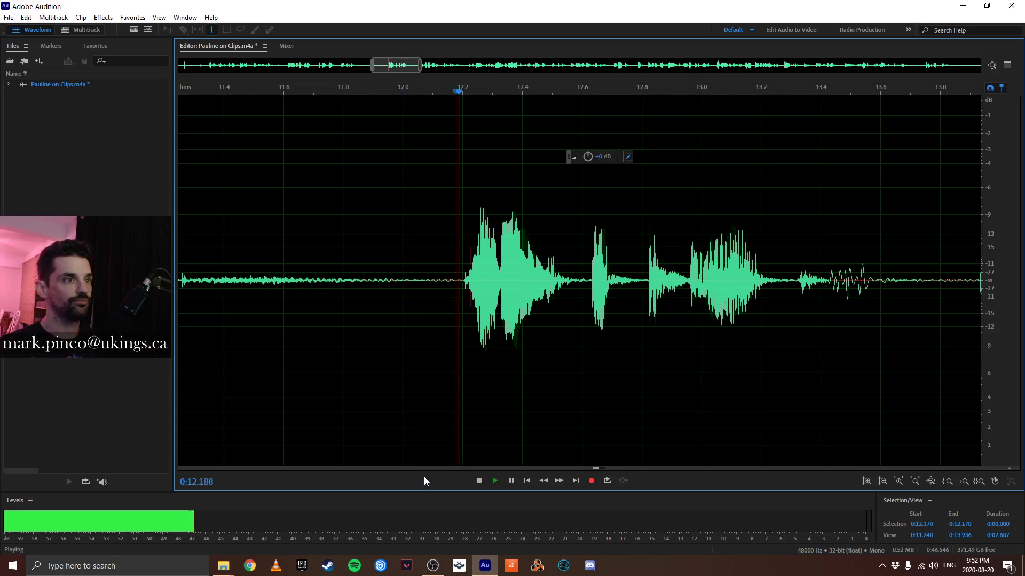
key("space")
key("space")
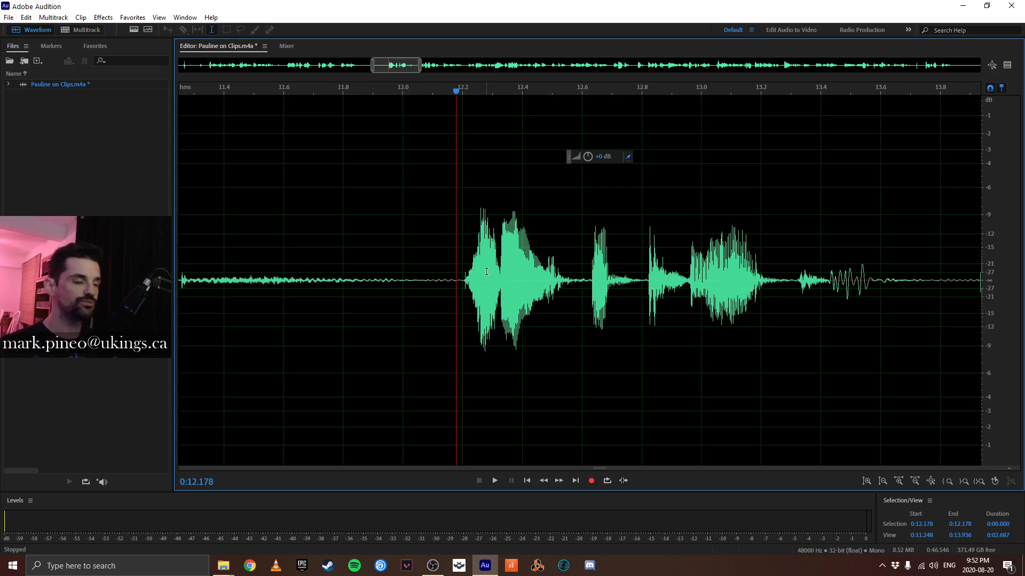
key("space")
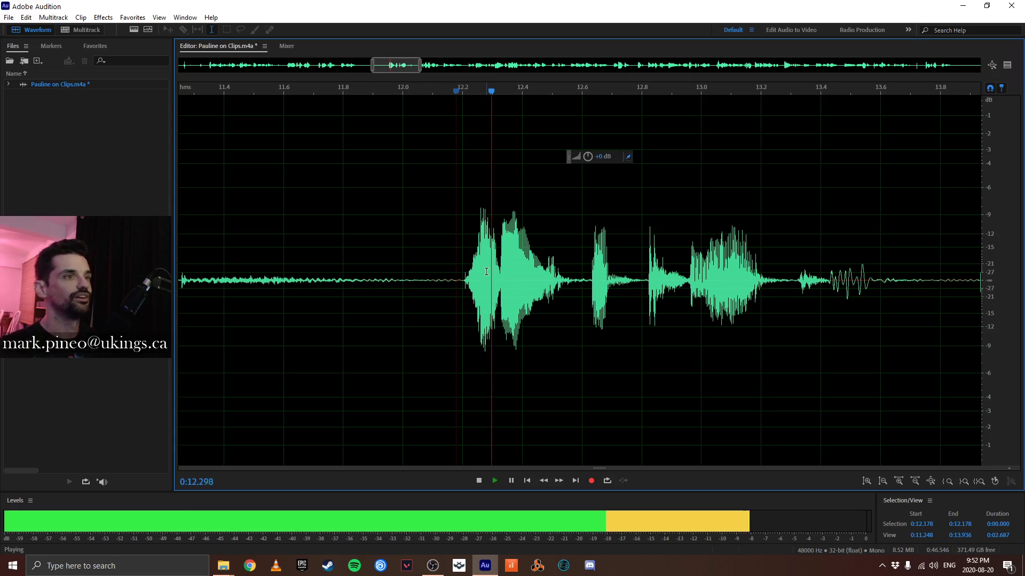
scroll(480, 293, "down", 4)
key("space")
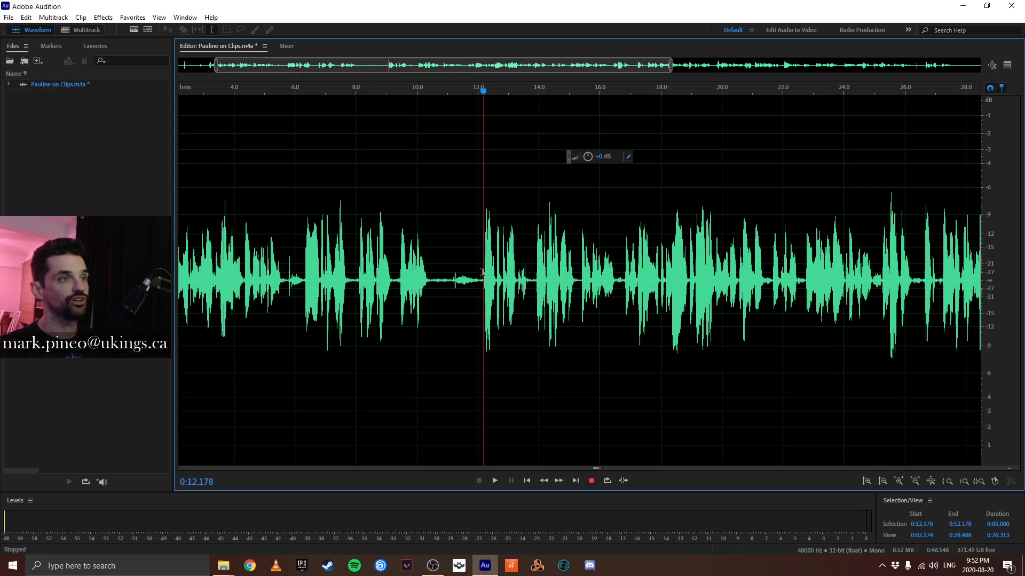
- Select the audio from the very beginning of the recording to 0:12.153 and delete it
left_click_drag(483, 272, 315, 299)
scroll(319, 302, "down", 2)
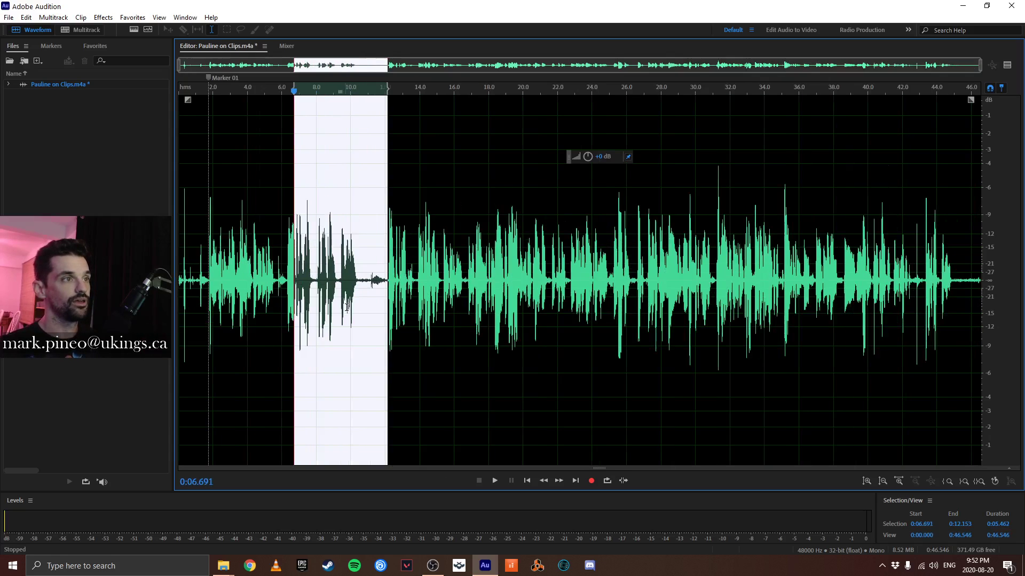
left_click_drag(282, 261, 179, 280)
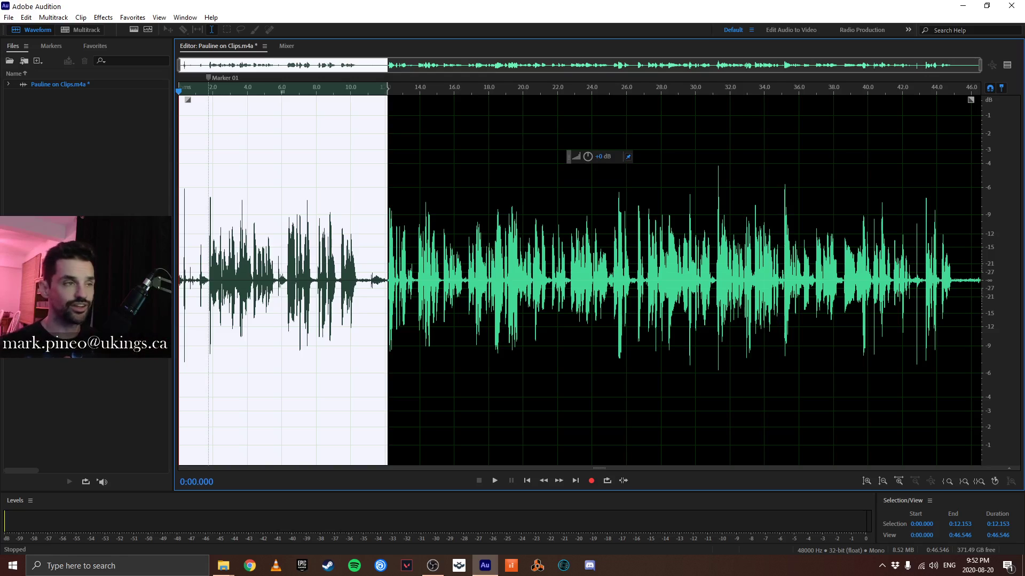
left_click_drag(181, 224, 180, 292)
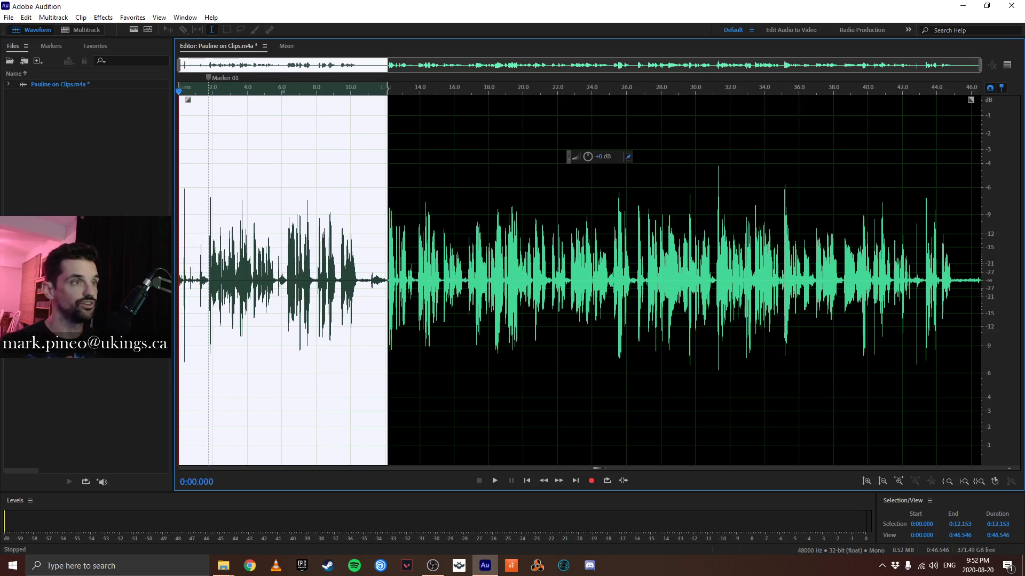
key("Delete")
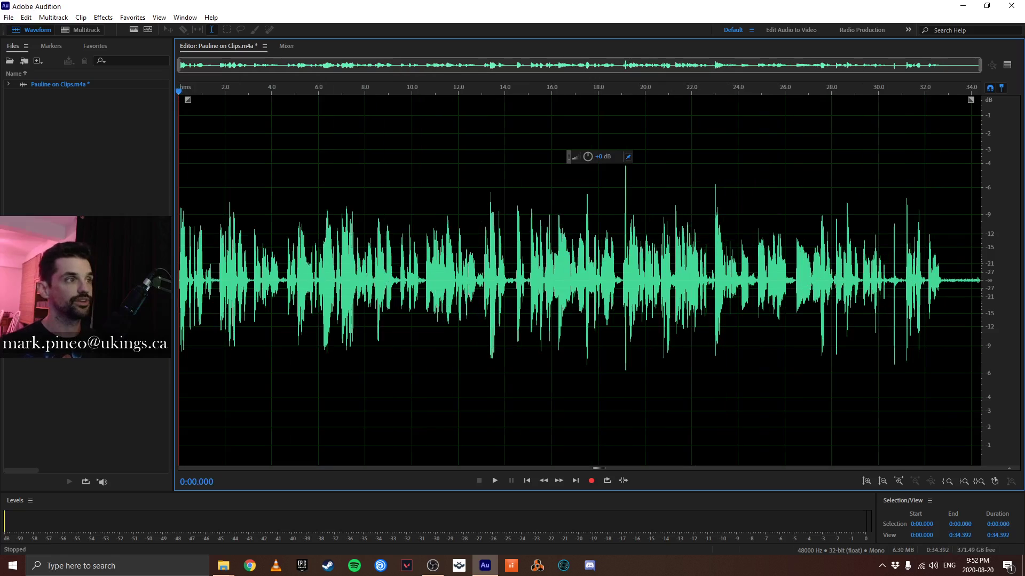
- Listen to the new opening of the recording and to the closing passage from 0:26.200
key("space")
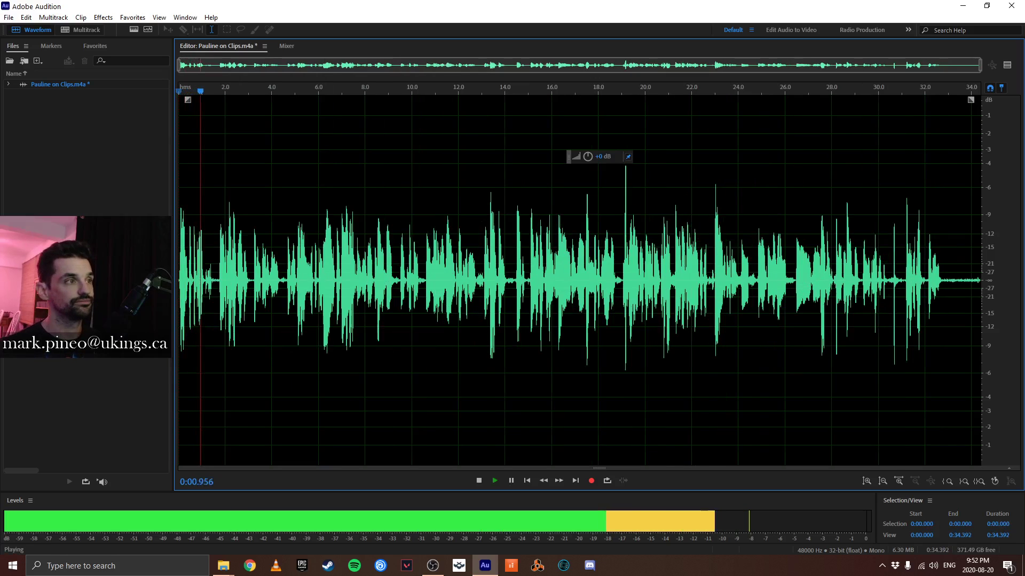
key("space")
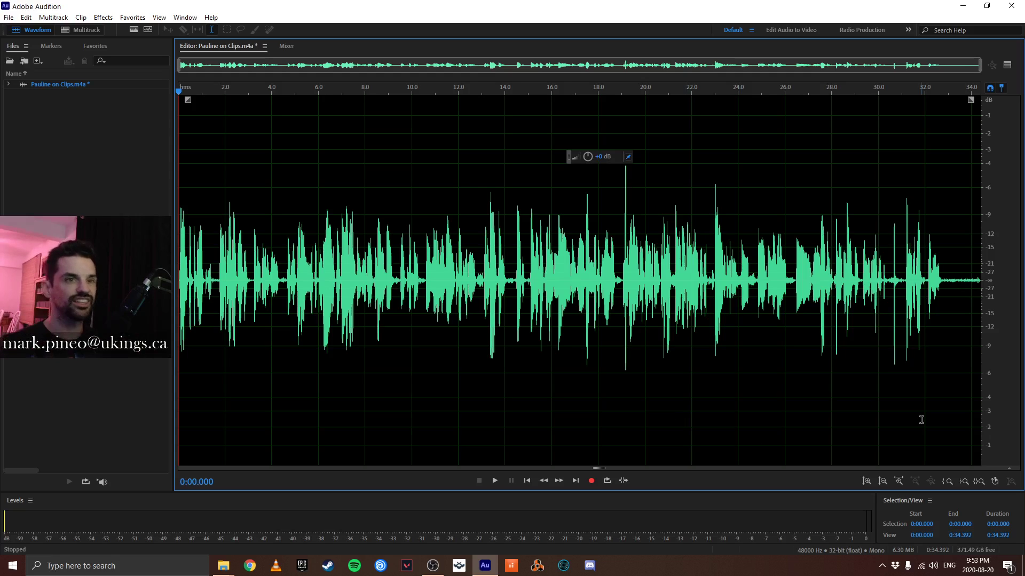
left_click(789, 255)
key("space")
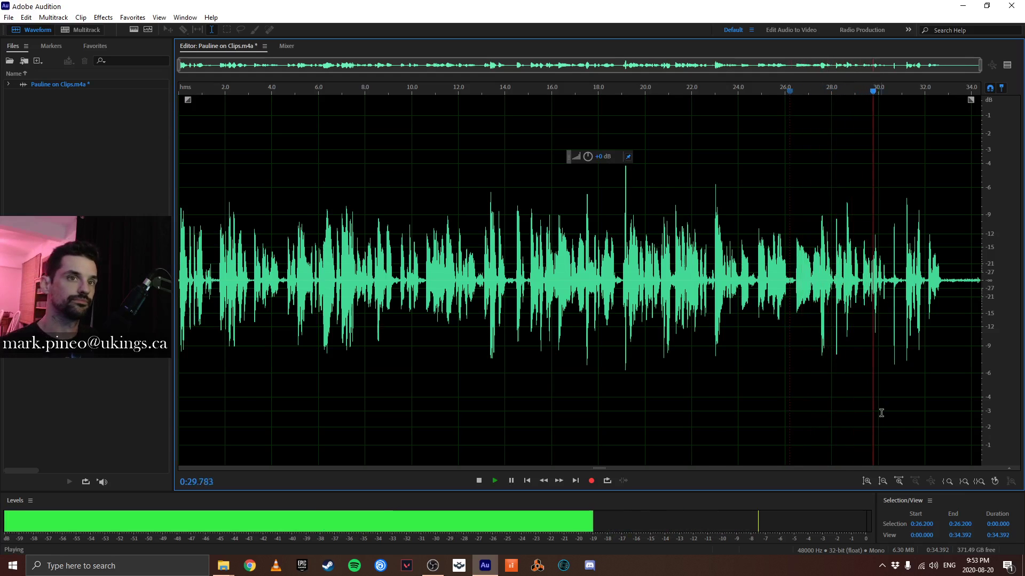
key("space")
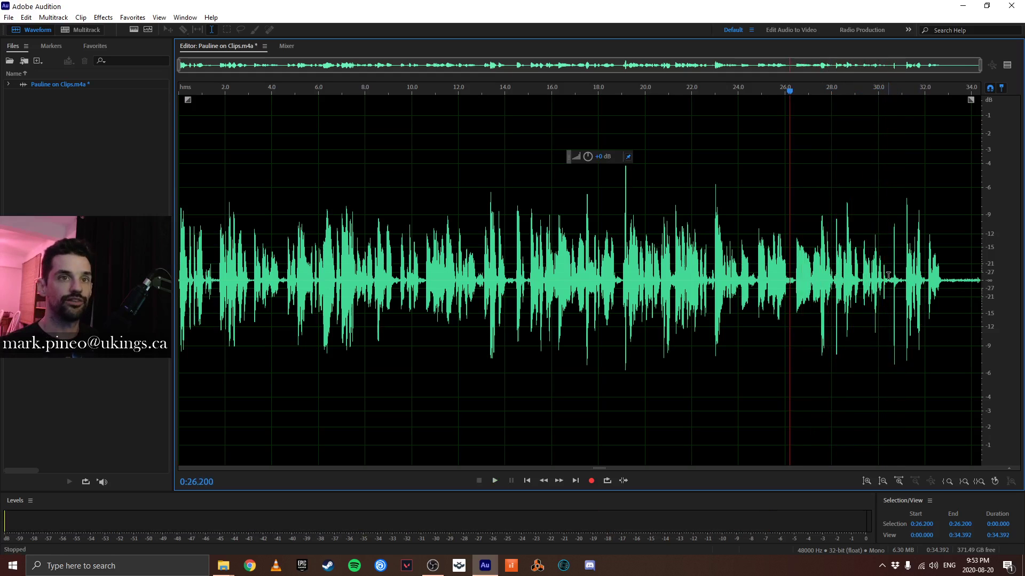
- Locate the pause near 0:30.4 and listen to the speech around it, starting from 0:29.294
left_click(887, 276)
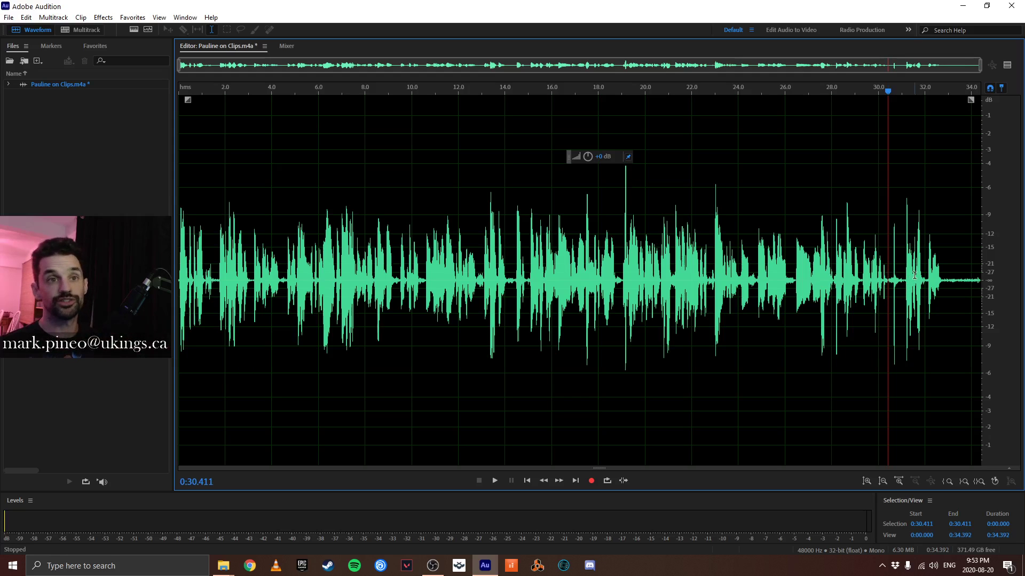
scroll(953, 270, "up", 5)
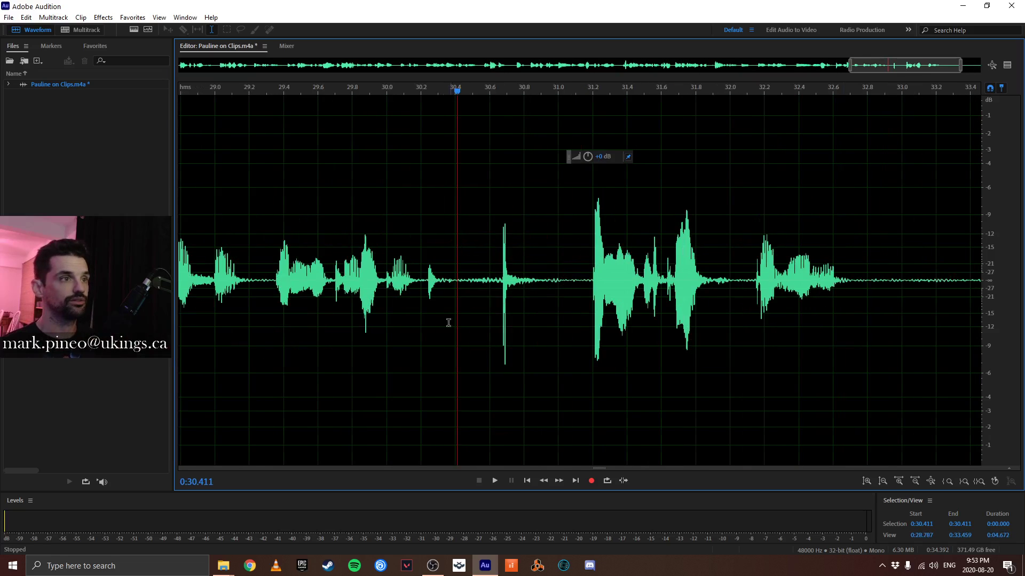
left_click(265, 266)
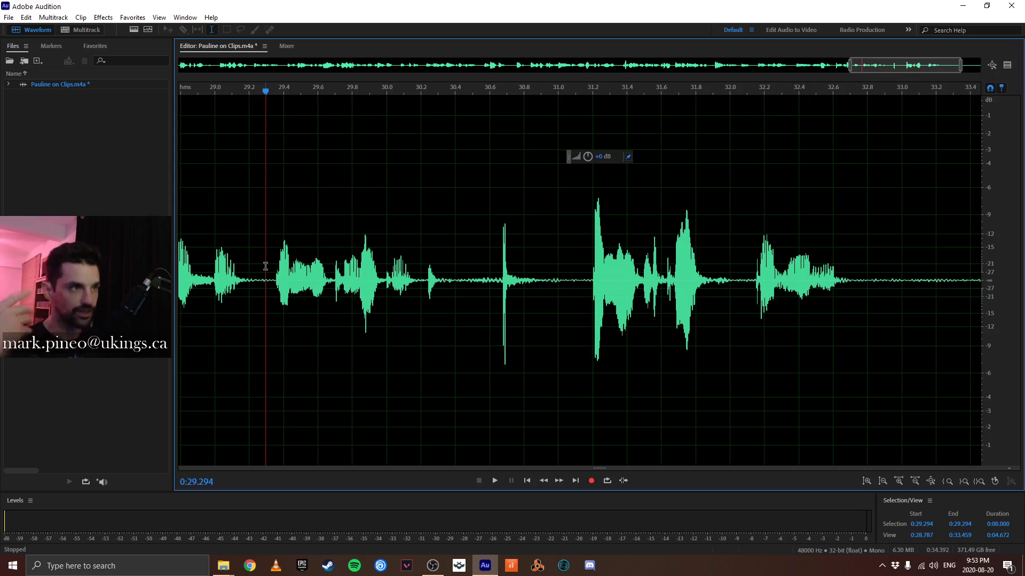
key("space")
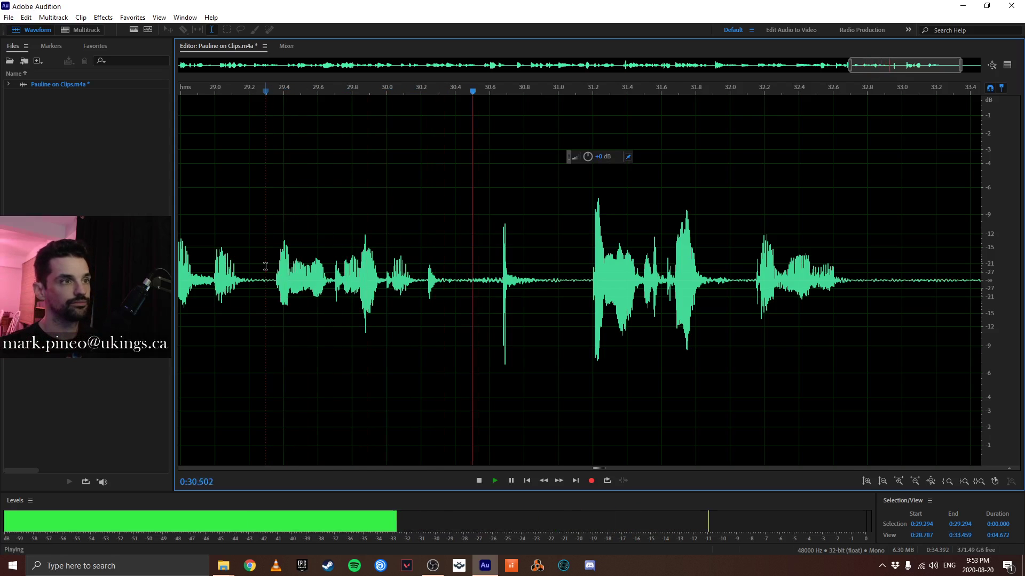
key("space")
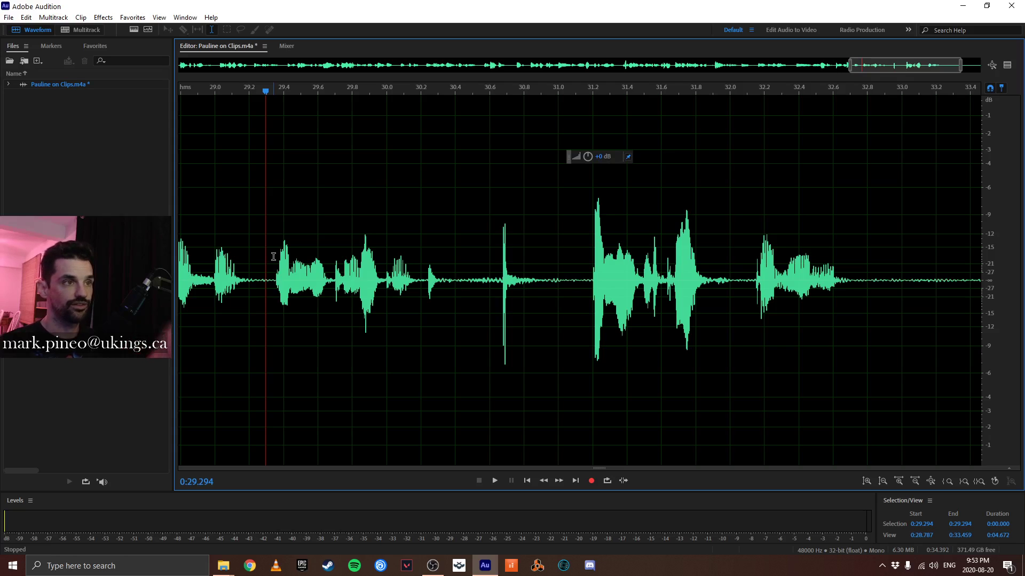
- Delete everything from 0:30.400 to the end of the recording, and listen to the new ending from 0:28.954
left_click(454, 279)
left_click_drag(454, 266, 1022, 263)
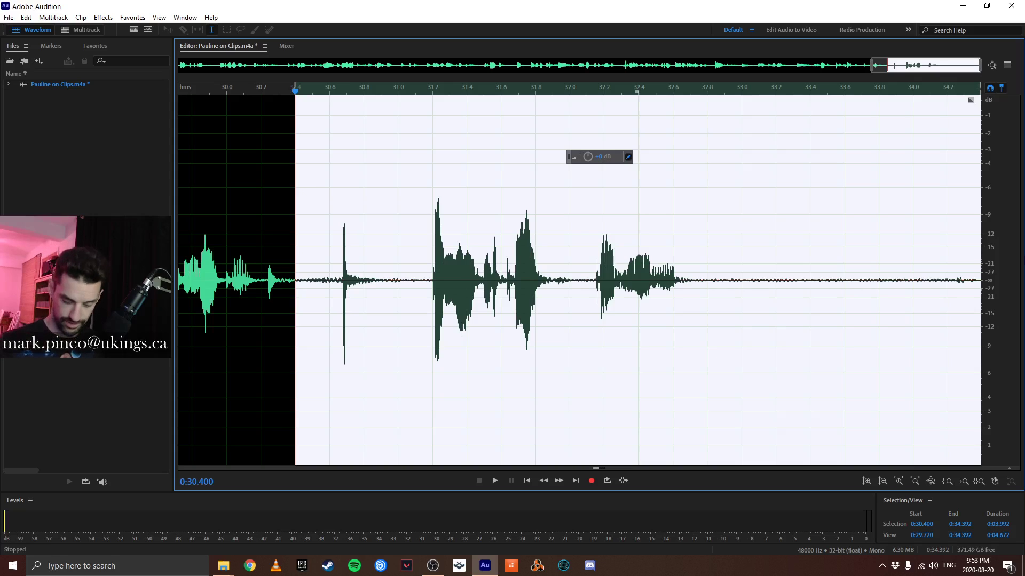
key("Delete")
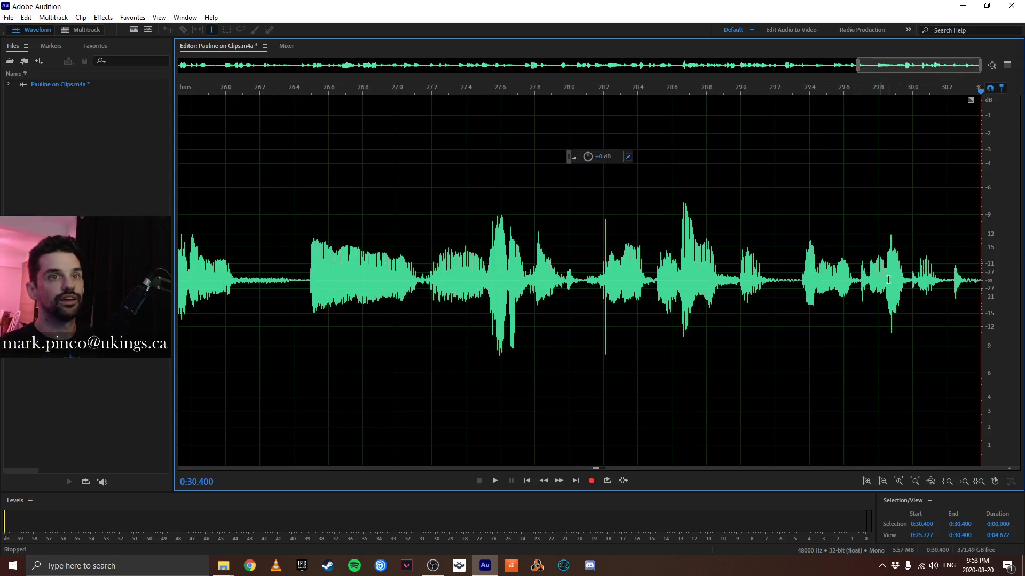
left_click(733, 258)
key("space")
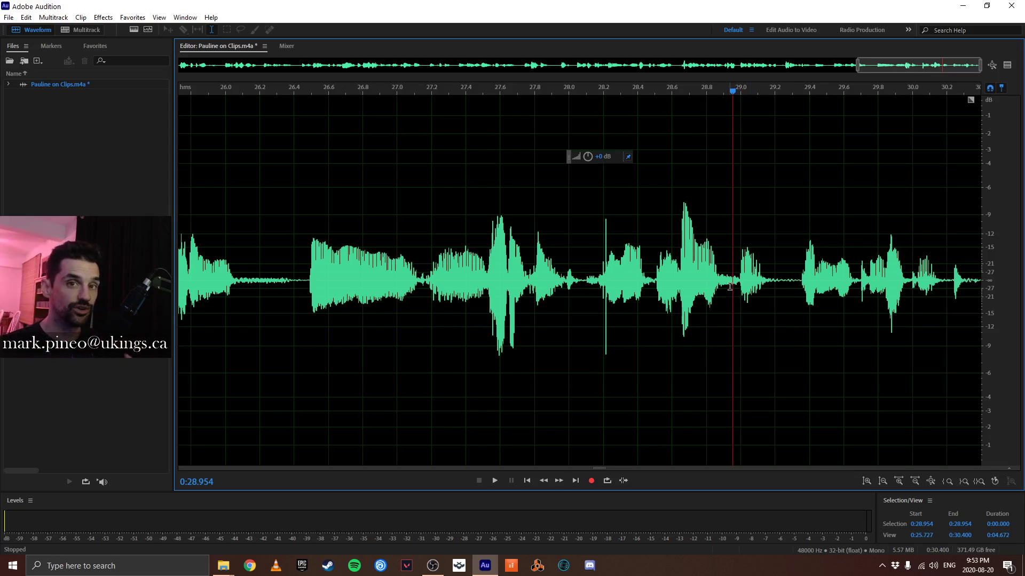
- Save the trimmed recording as an MP3 Audio file named "CLIP - ", followed by the original file name and " (good)"
scroll(729, 291, "down", 5)
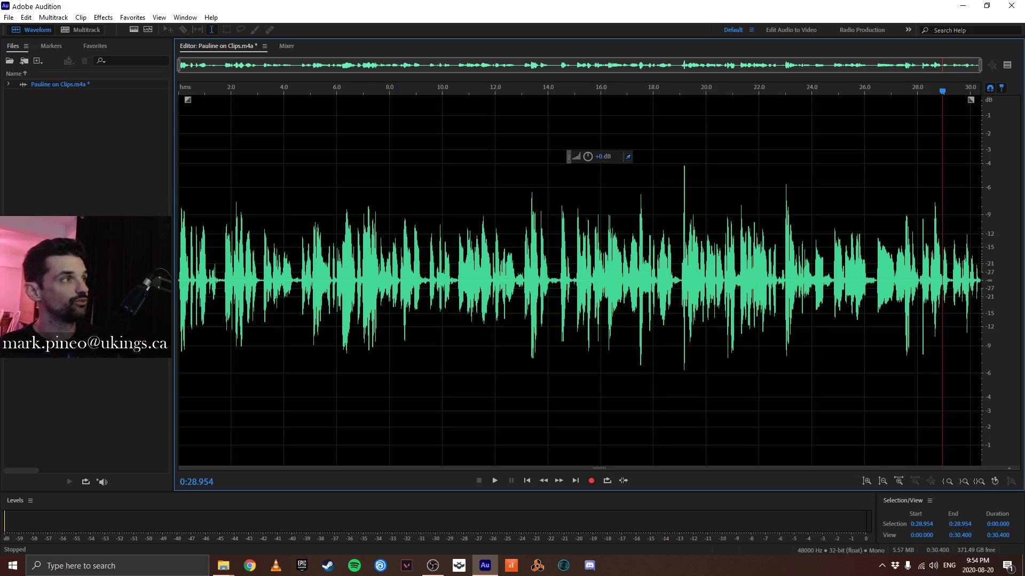
left_click(10, 17)
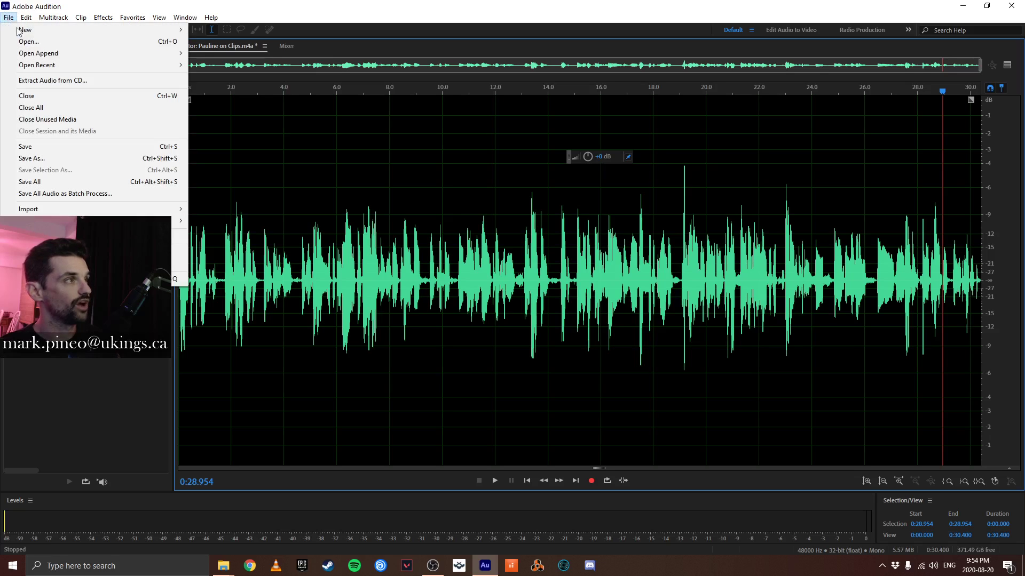
left_click(61, 158)
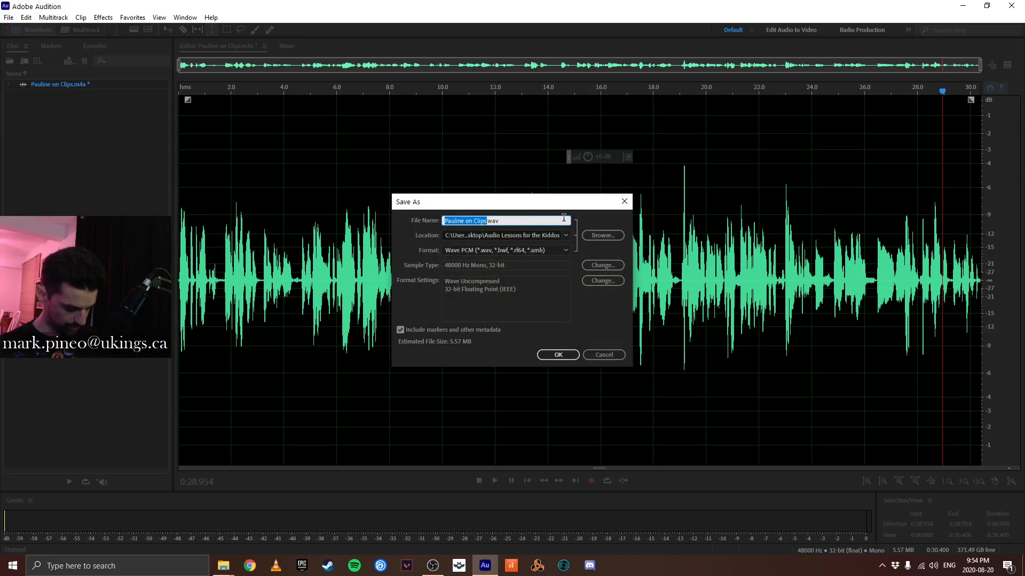
type("CLIP - ")
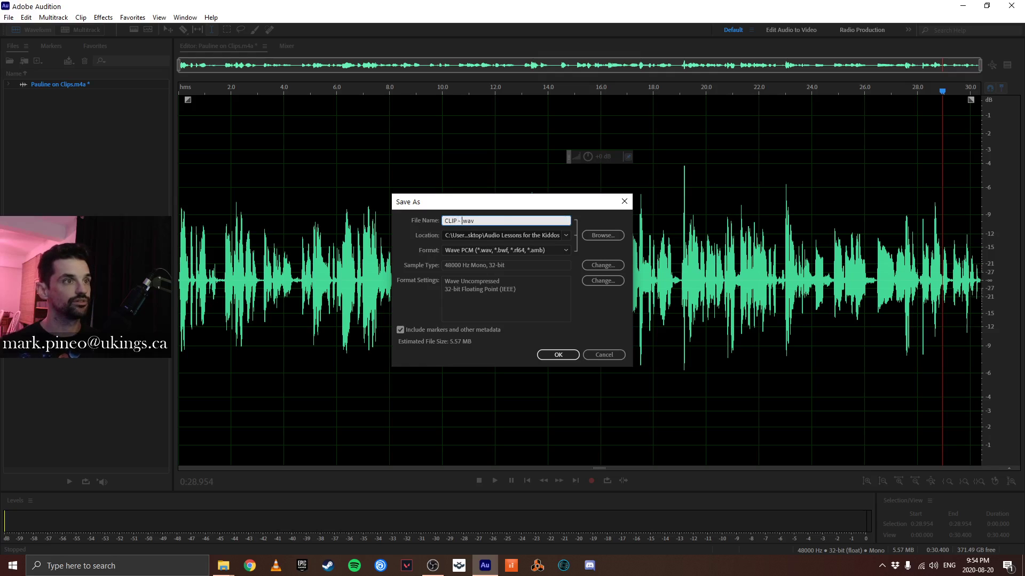
type("Pauline")
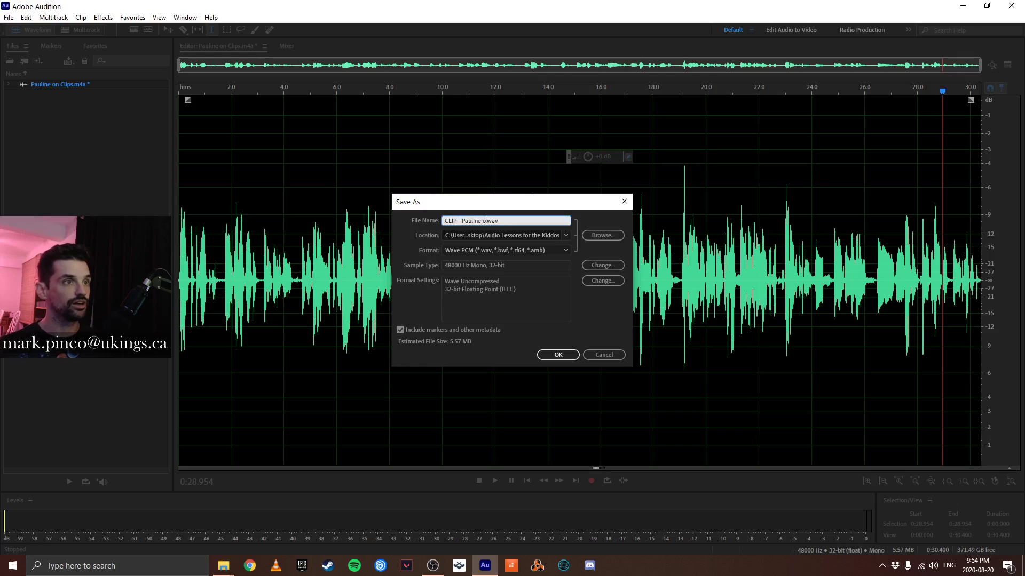
type(" on Clips")
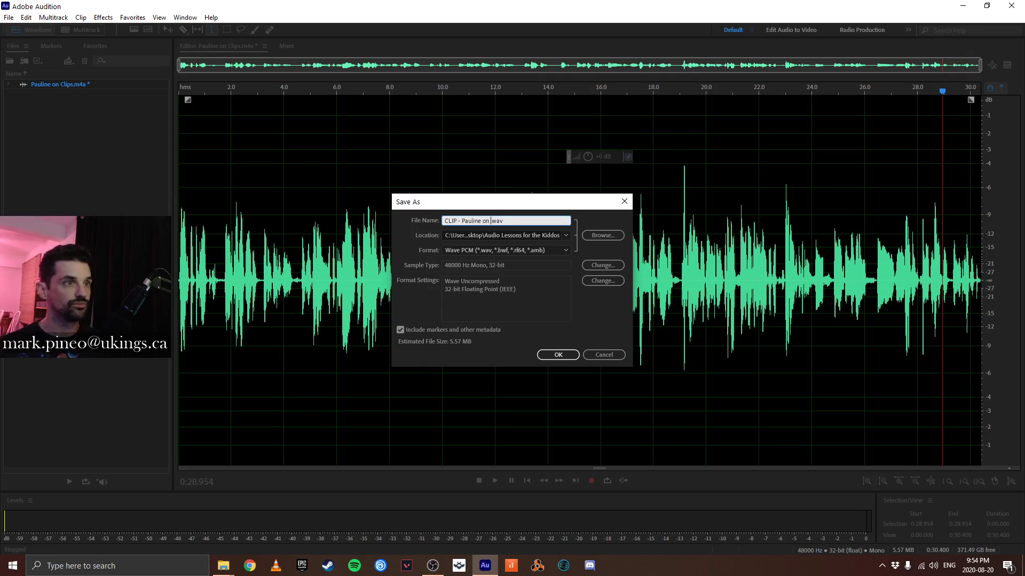
type(" (")
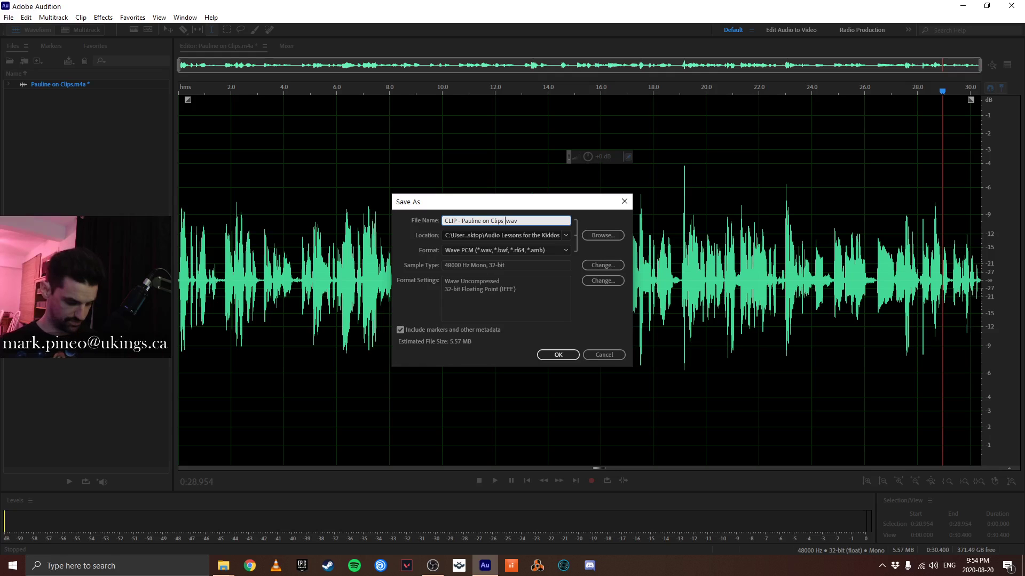
type("good)")
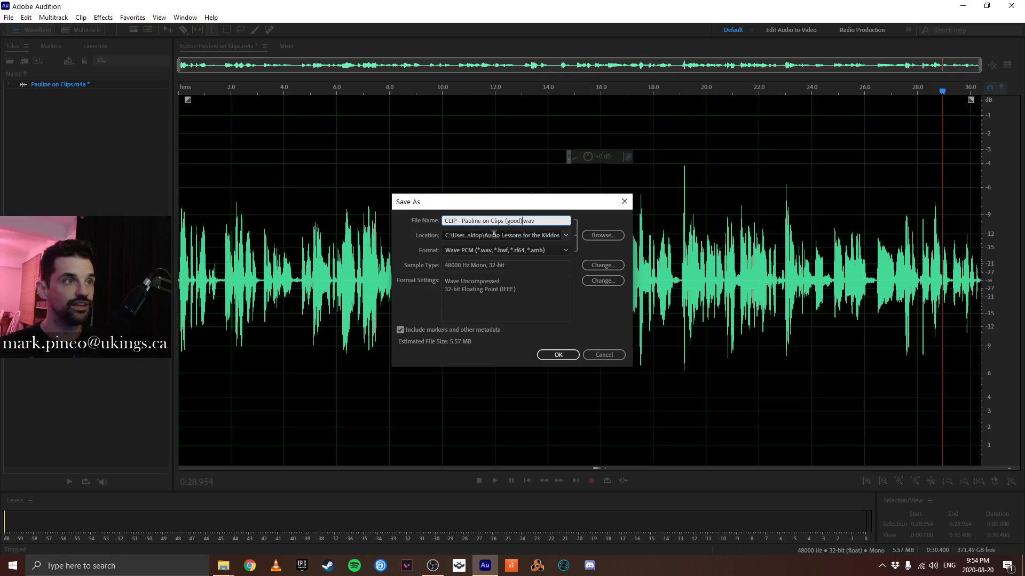
left_click(565, 250)
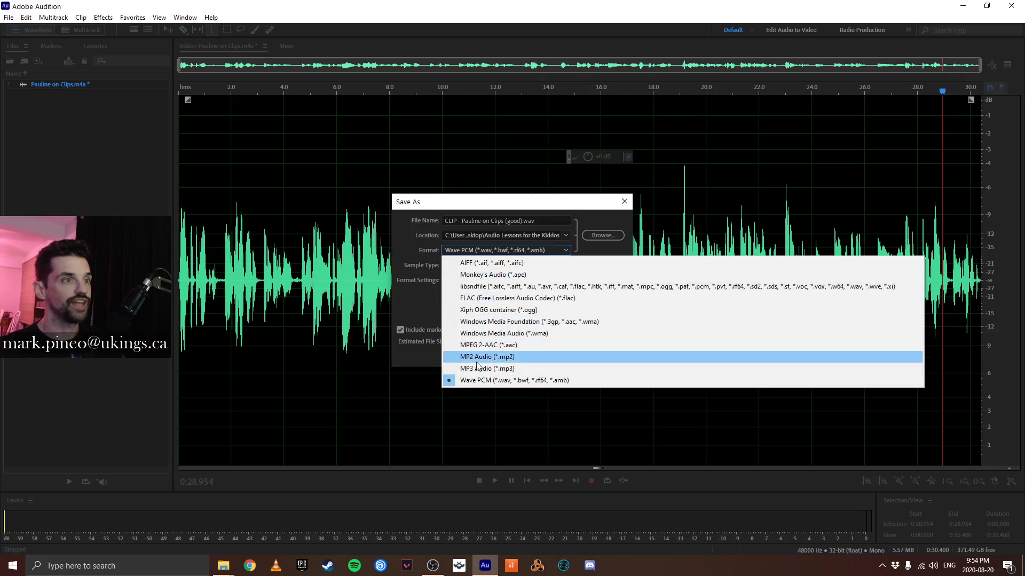
left_click(472, 370)
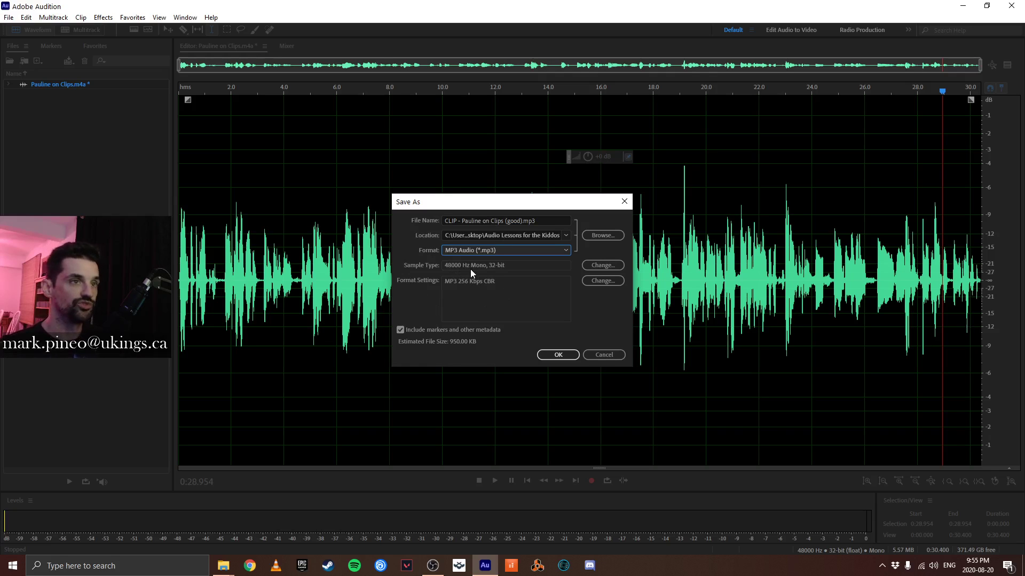
left_click(553, 354)
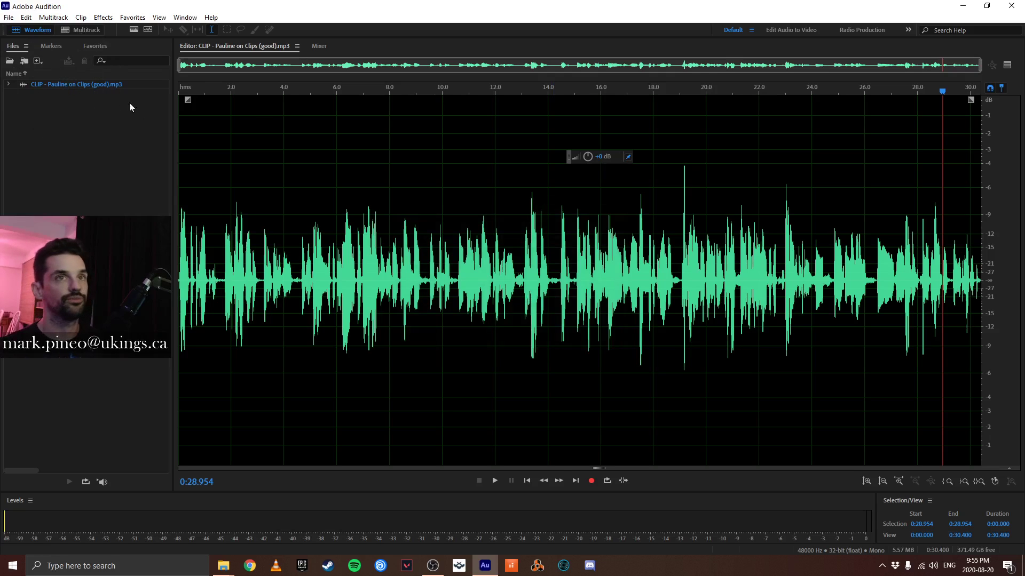
- Check the original and the new clip in the desktop folder Audio Lessons for the Kiddos, and return to Adobe Audition
left_click(962, 6)
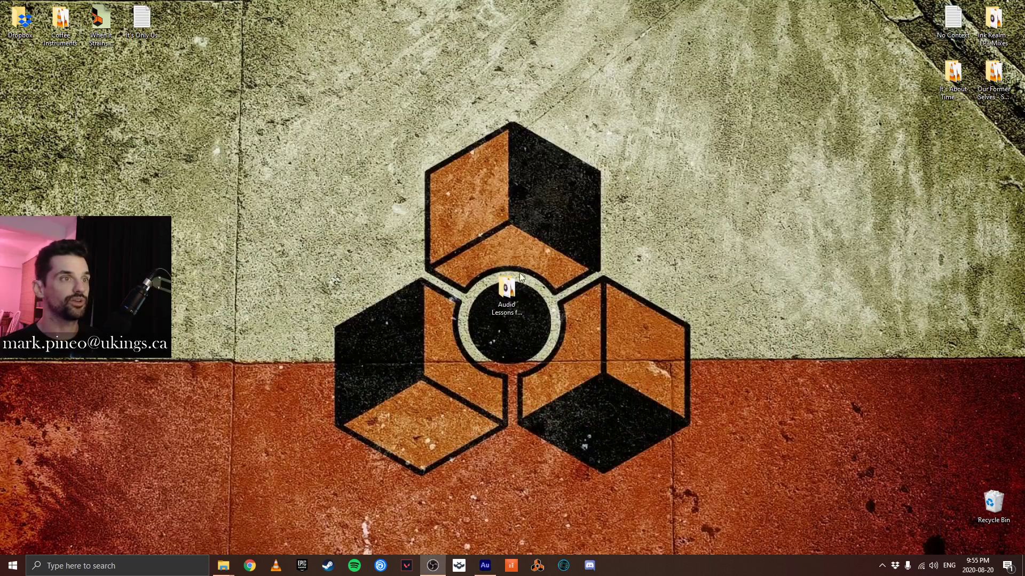
double_click(507, 291)
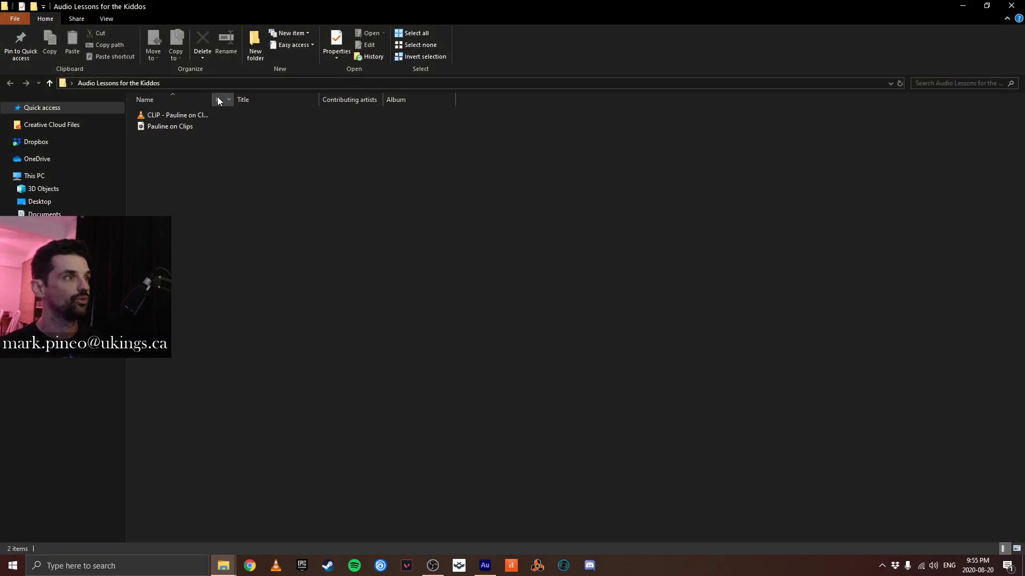
left_click(169, 128)
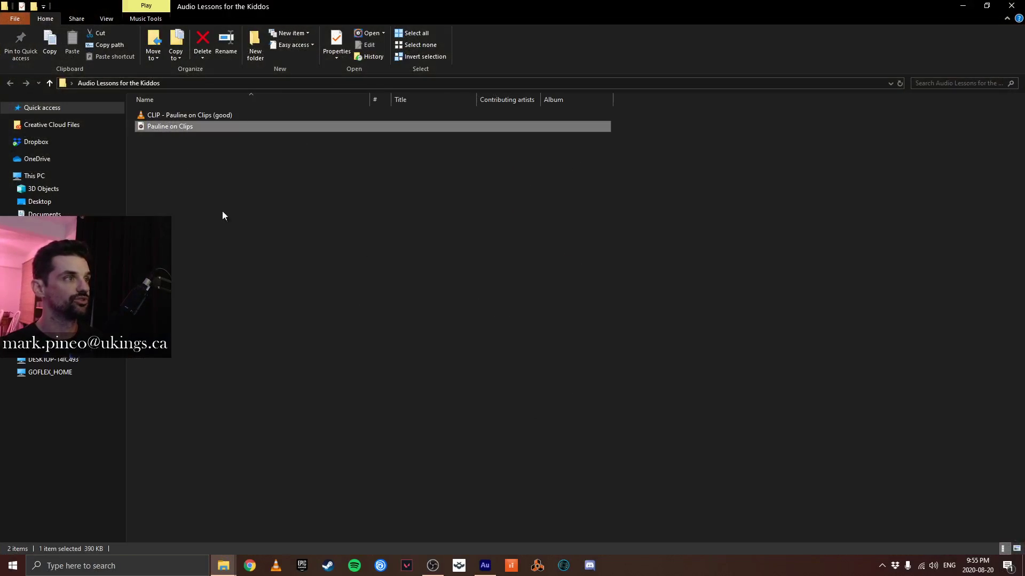
key("Up")
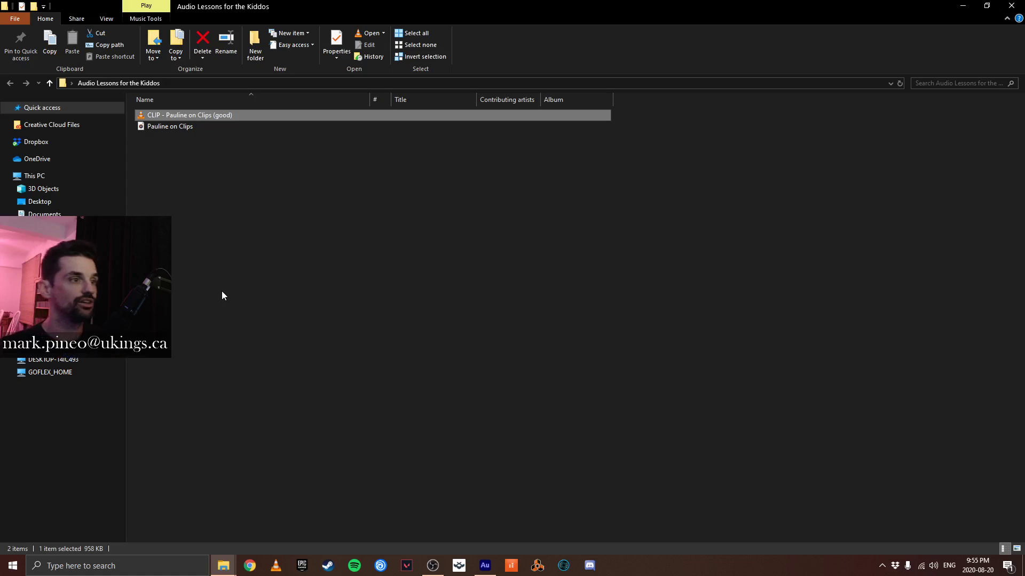
left_click(485, 567)
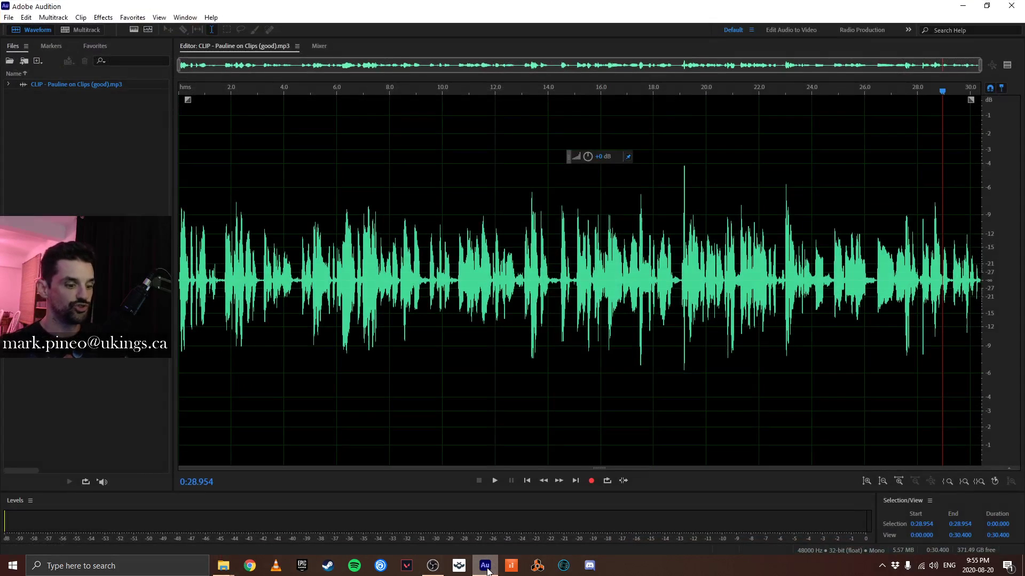